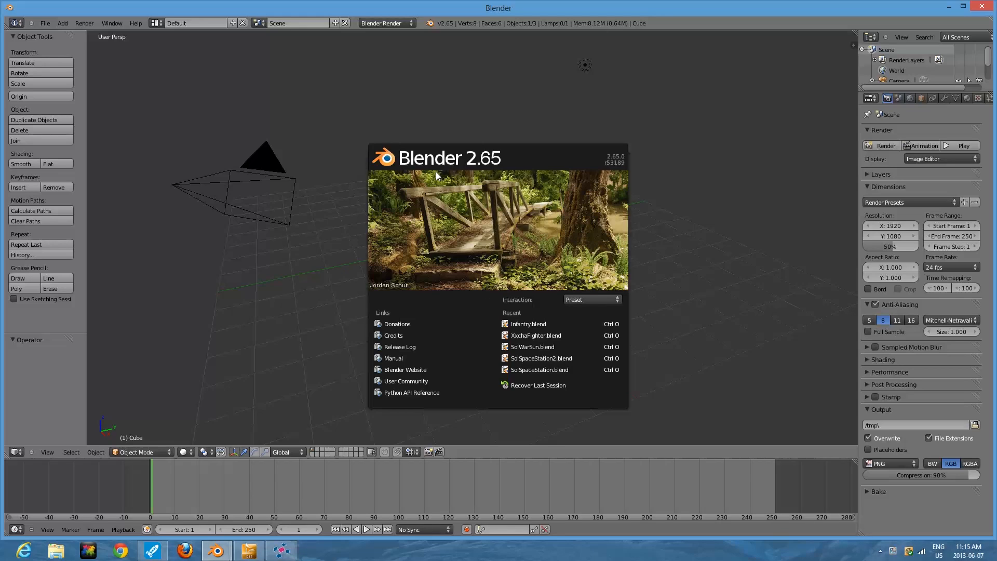
# Step: Dismiss the splash screen and delete the default camera and lamp from the scene
pyautogui.click(324, 126)
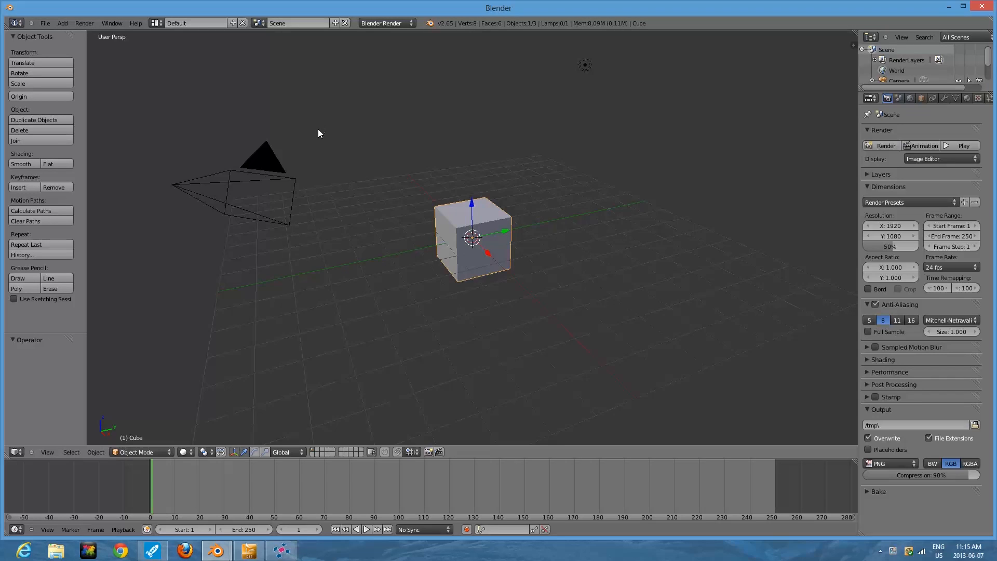
pyautogui.rightClick(267, 159)
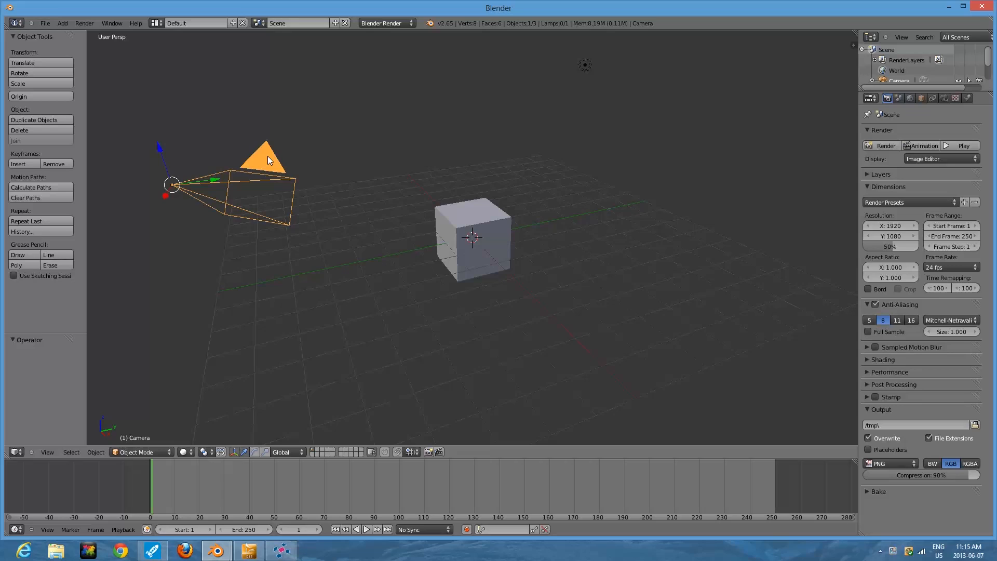
pyautogui.press('x')
pyautogui.click(267, 156)
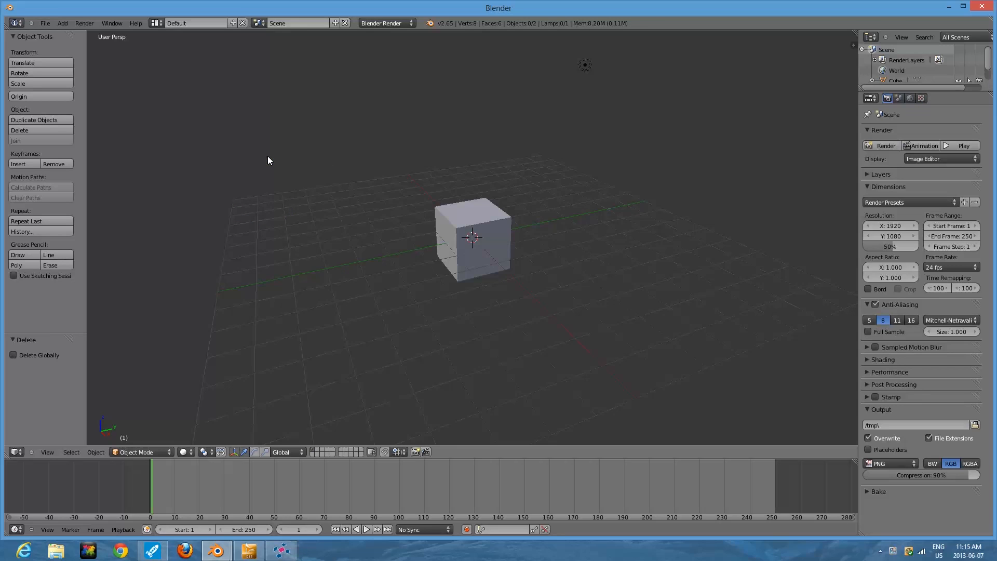
pyautogui.rightClick(585, 66)
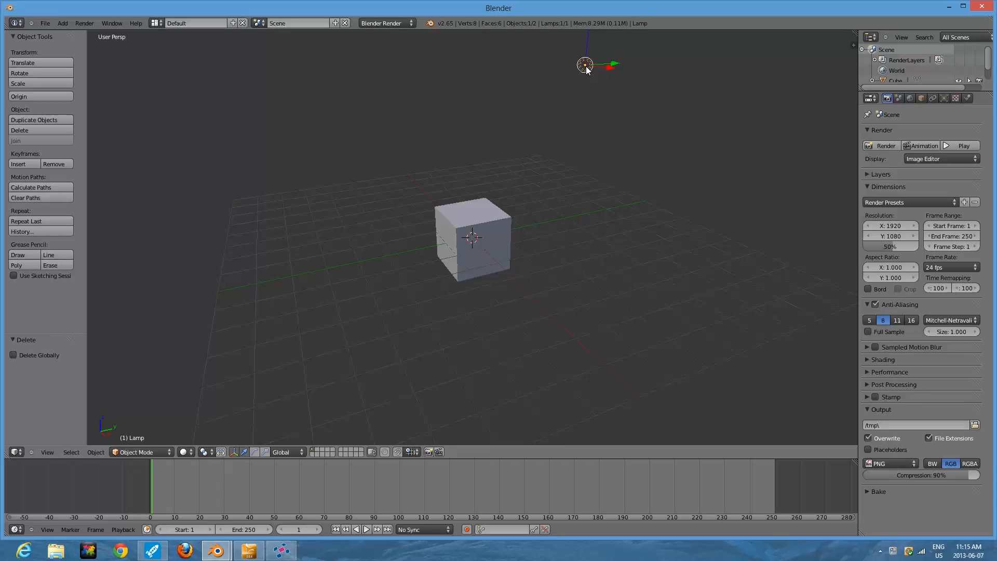
pyautogui.press('x')
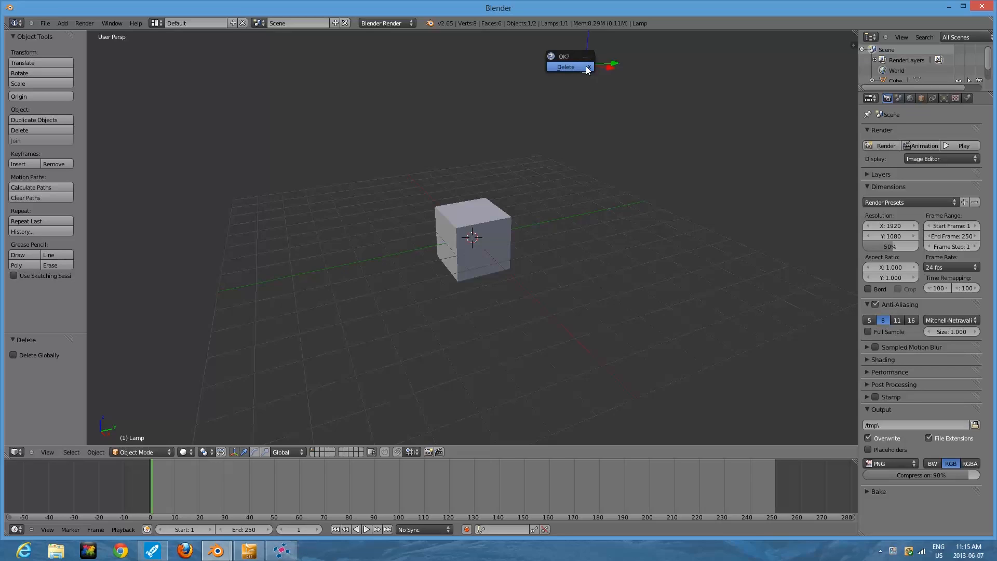
pyautogui.click(581, 69)
# Step: Select the default cube and switch the viewport to a top orthographic view of it
pyautogui.rightClick(466, 225)
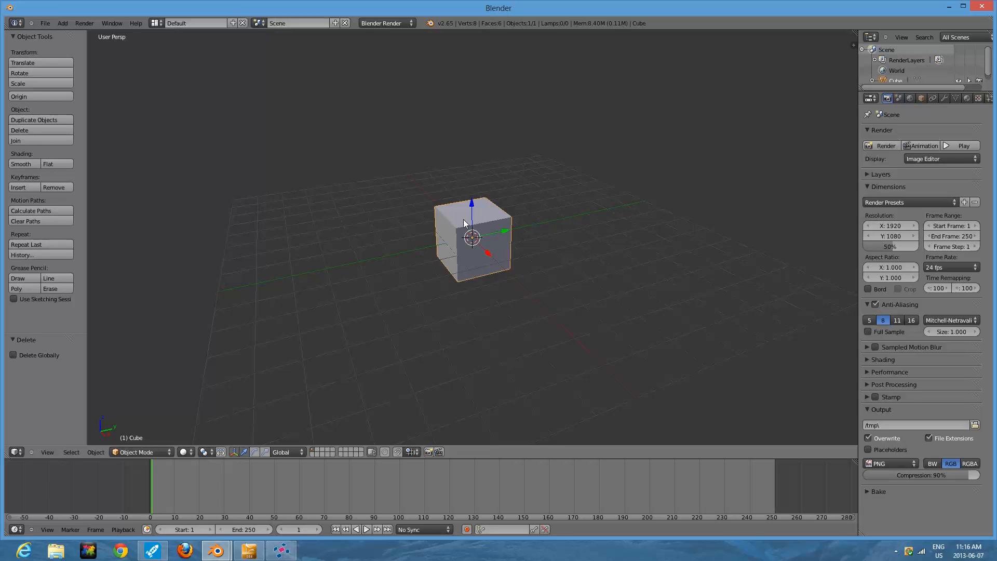
pyautogui.press('KP_1')
pyautogui.press('KP_7')
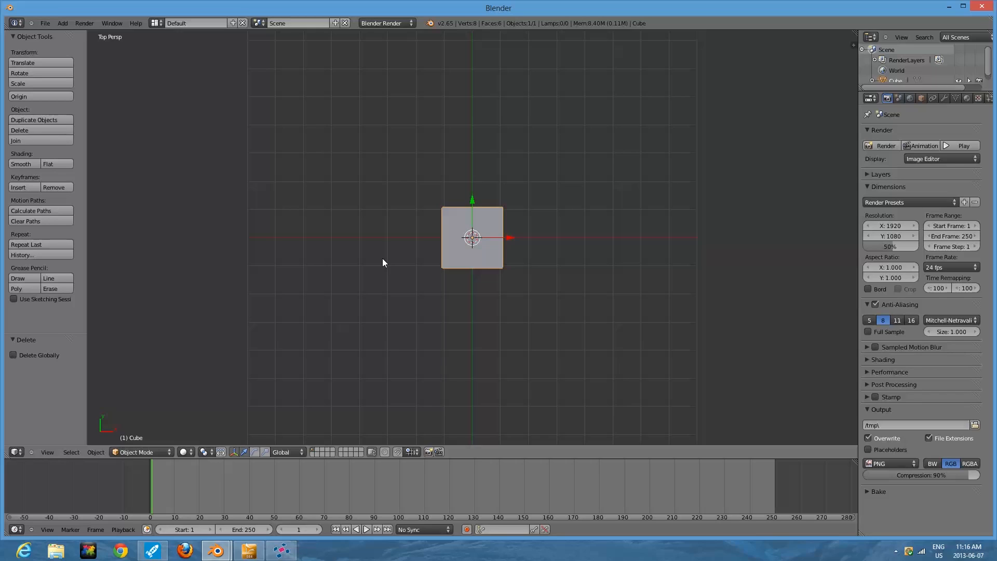
pyautogui.press('KP_5')
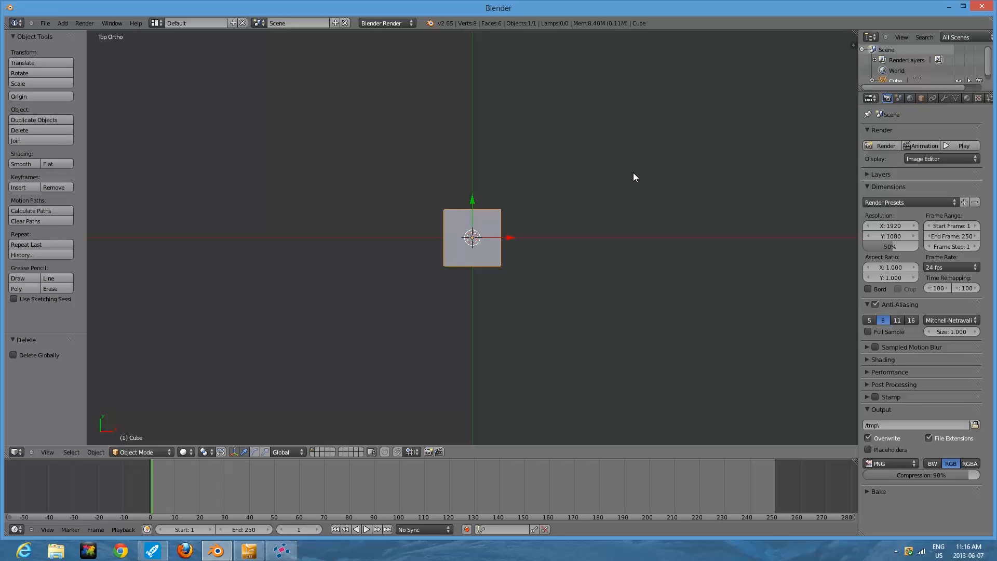
pyautogui.scroll(-6, 581, 175)
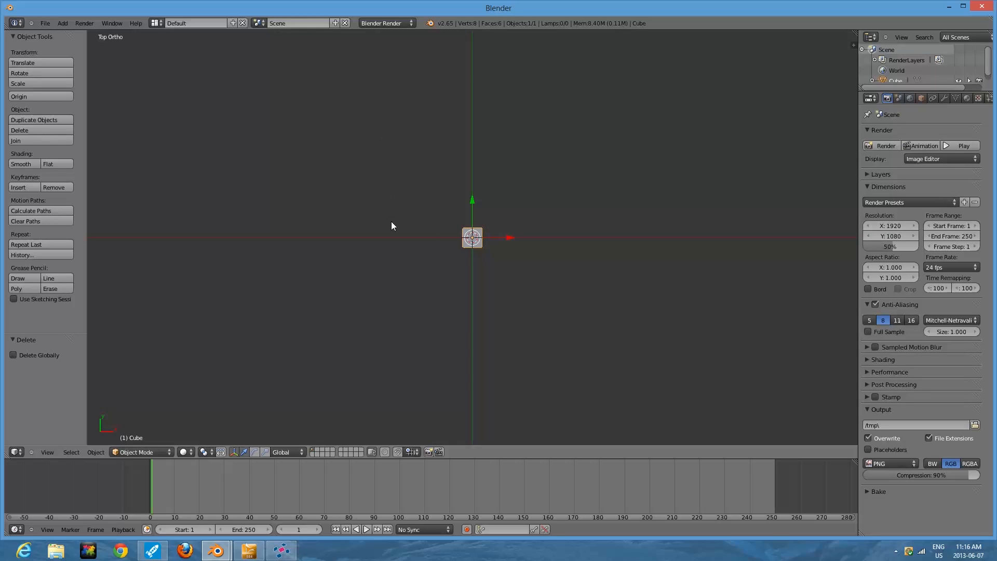
pyautogui.scroll(8, 391, 221)
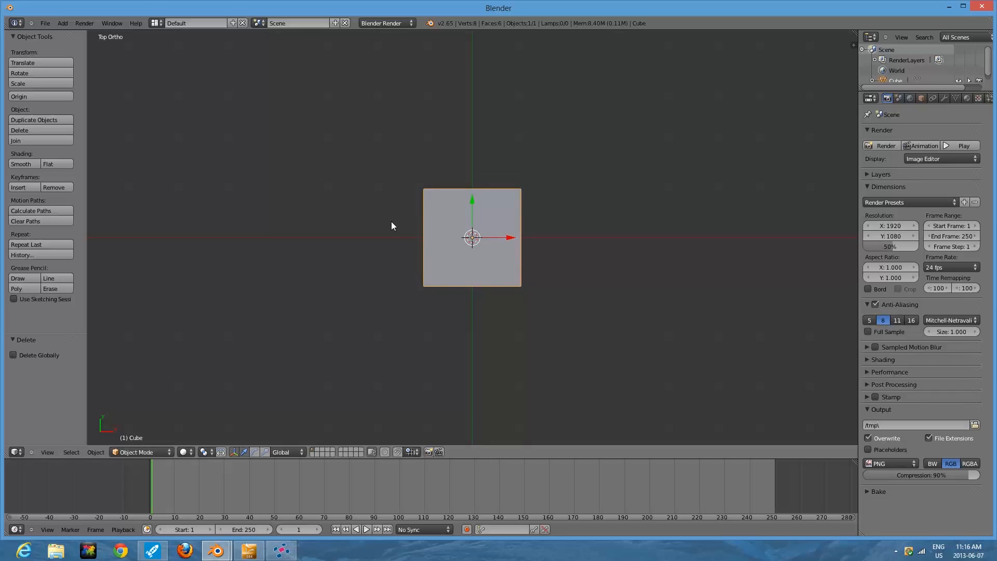
pyautogui.scroll(-5, 391, 221)
pyautogui.scroll(2, 391, 221)
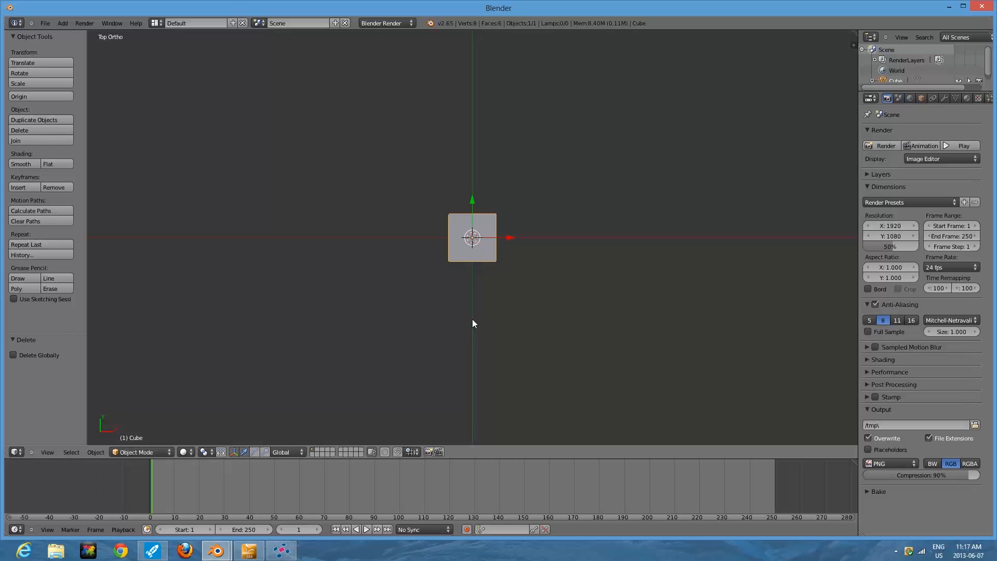
# Step: In front view, move the cube about 15 units in the negative direction along the global X axis
pyautogui.press('KP_1')
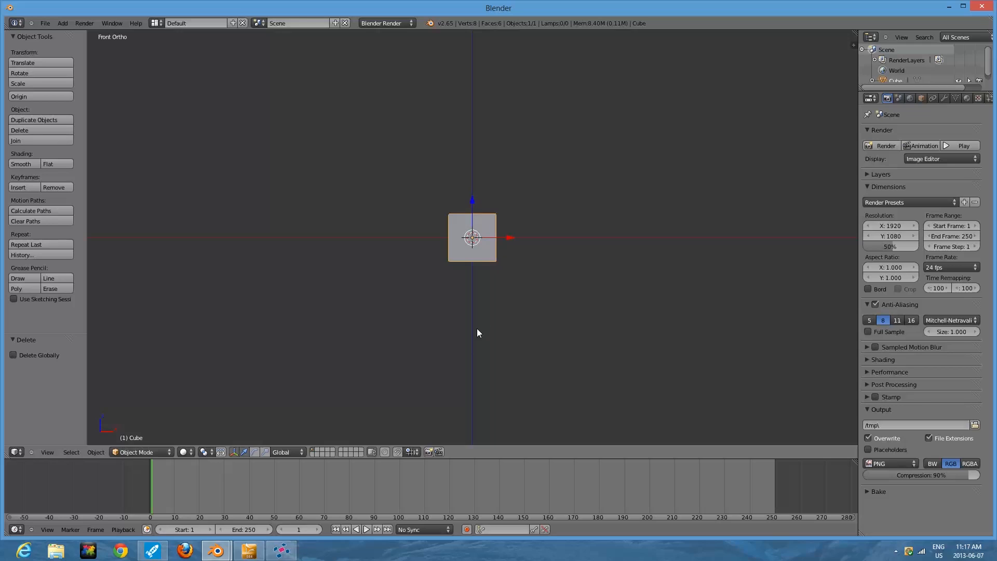
pyautogui.scroll(-8, 482, 320)
pyautogui.scroll(8, 482, 320)
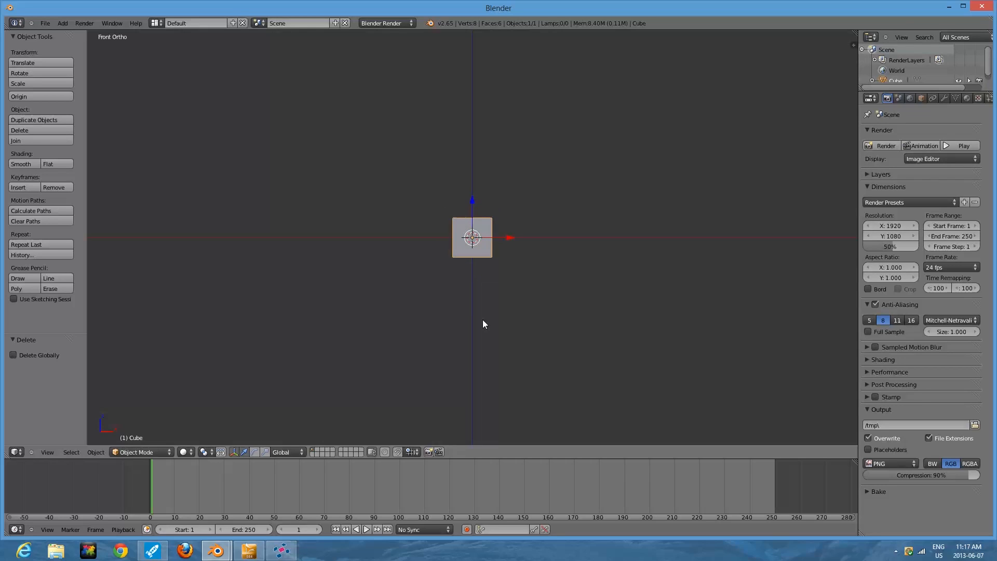
pyautogui.scroll(-1, 483, 314)
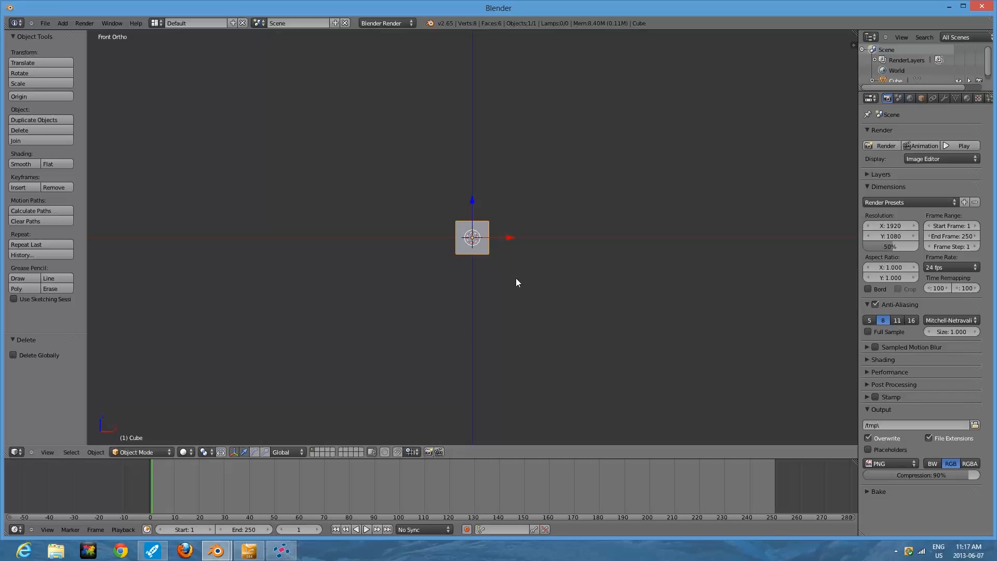
pyautogui.press('g')
pyautogui.rightClick(559, 269)
pyautogui.press('g')
pyautogui.press('x')
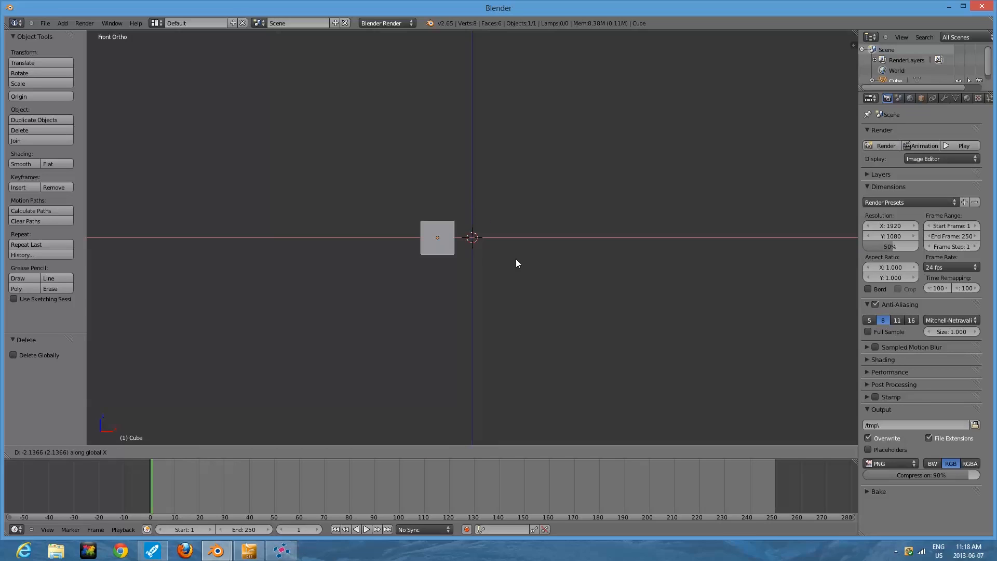
pyautogui.click(313, 275)
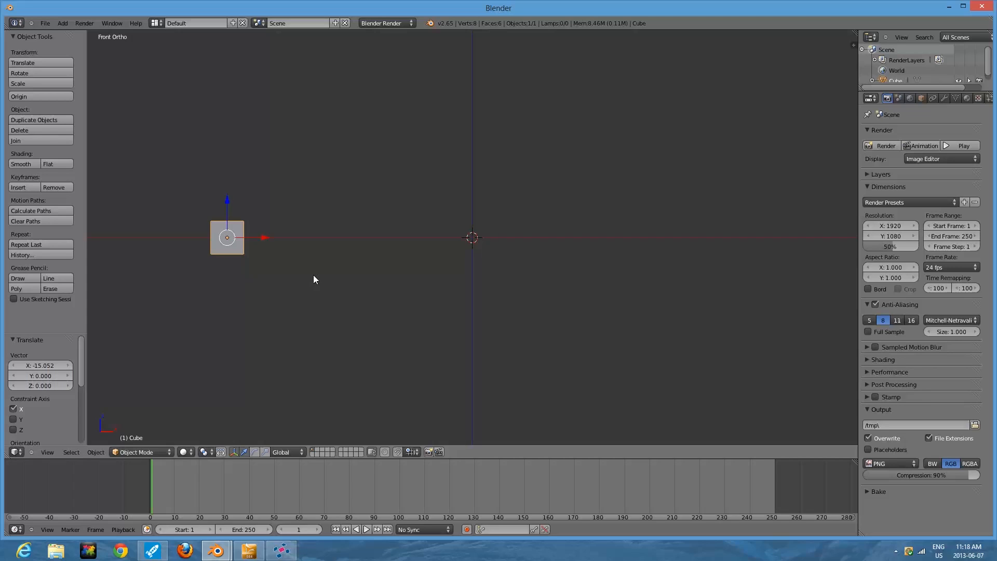
pyautogui.scroll(-4, 313, 276)
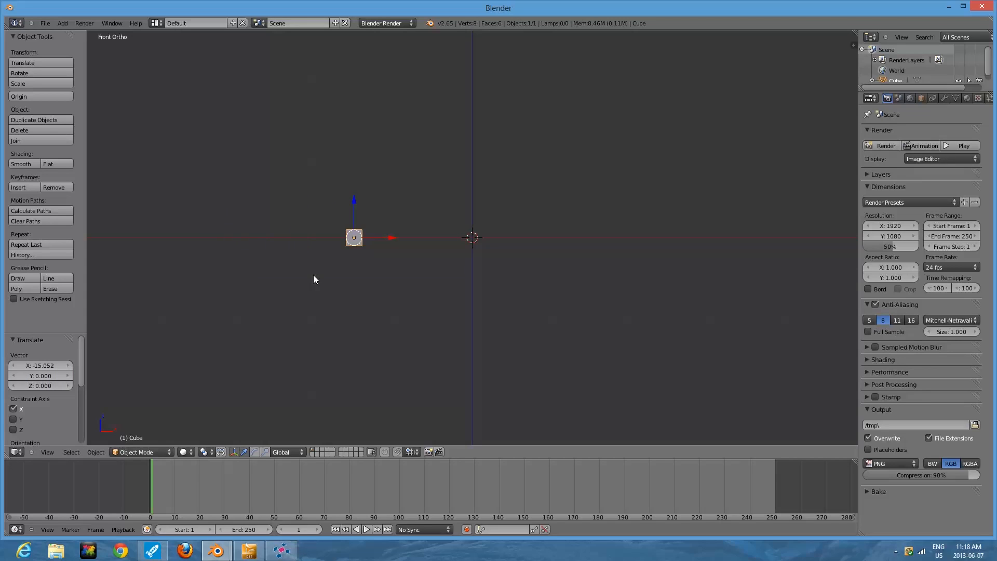
# Step: Import the Wavefront model Girl.obj from the Desktop folder with the default import options
pyautogui.click(258, 220)
pyautogui.click(46, 23)
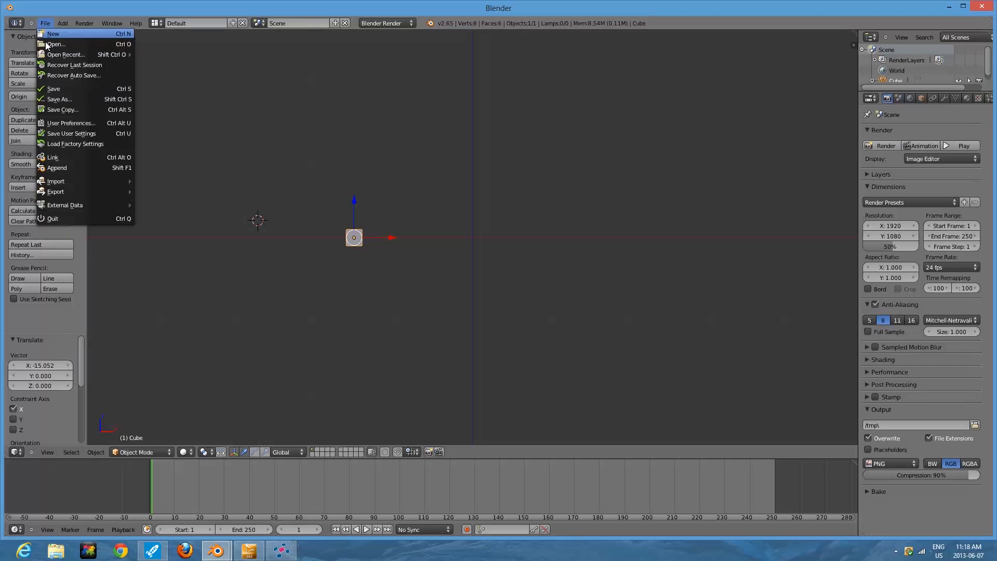
pyautogui.moveTo(64, 182)
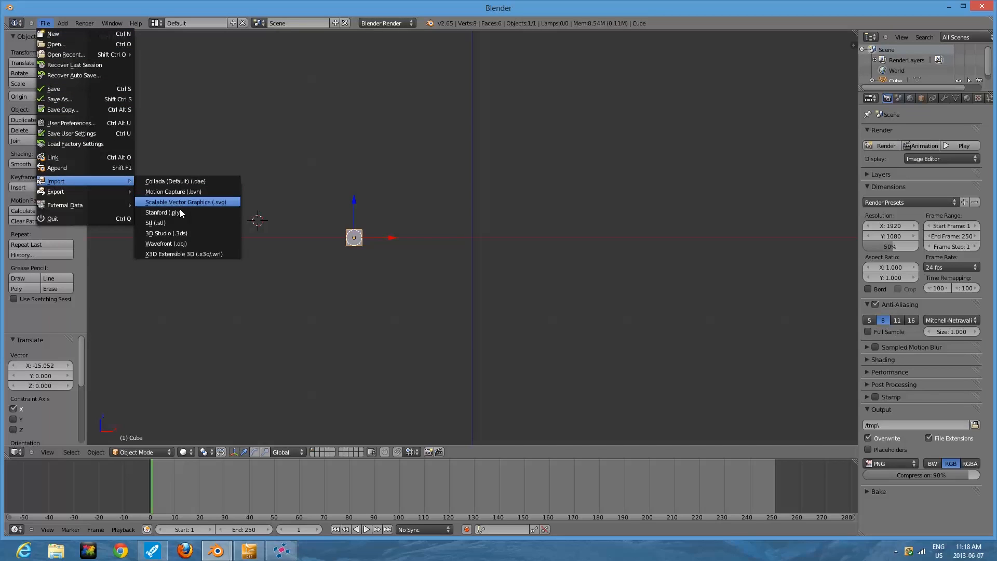
pyautogui.click(171, 242)
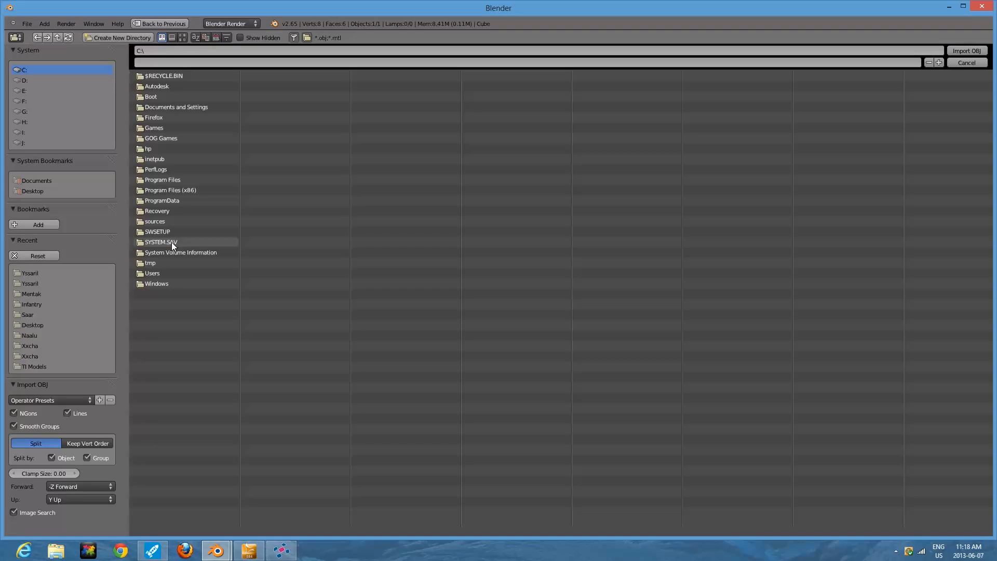
pyautogui.click(30, 192)
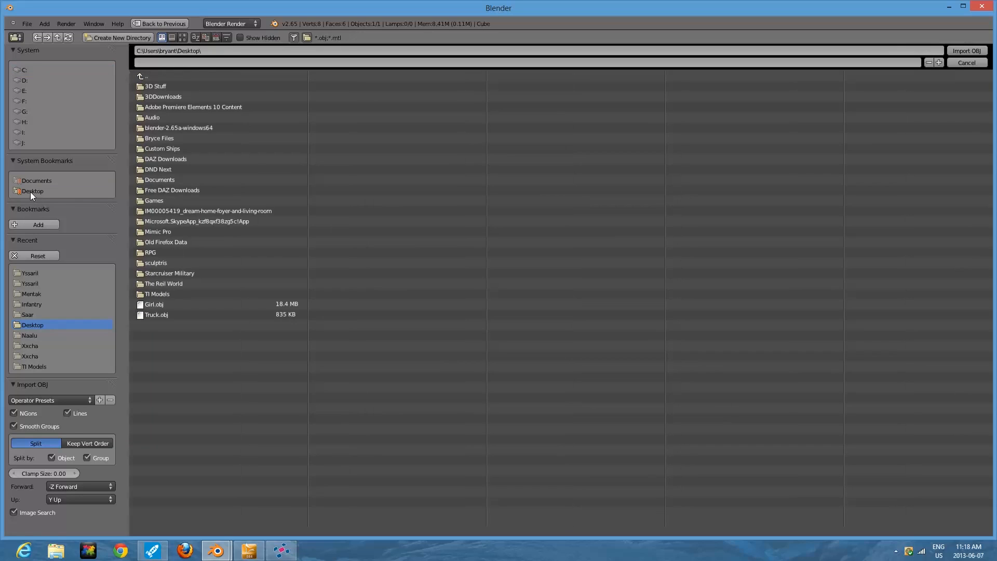
pyautogui.click(166, 303)
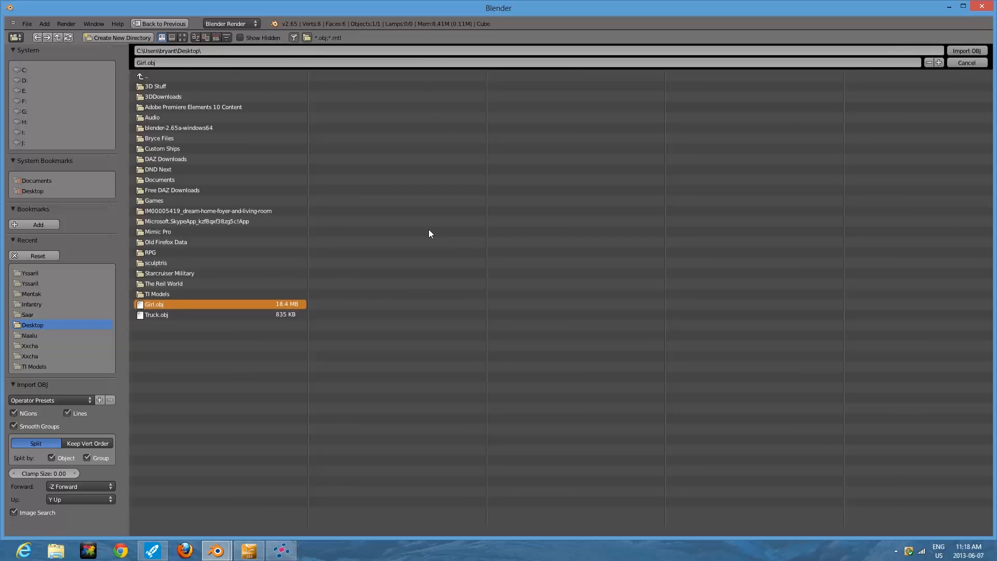
pyautogui.click(955, 53)
# Step: Select only the small cube beside the imported figure's feet
pyautogui.scroll(-10, 615, 203)
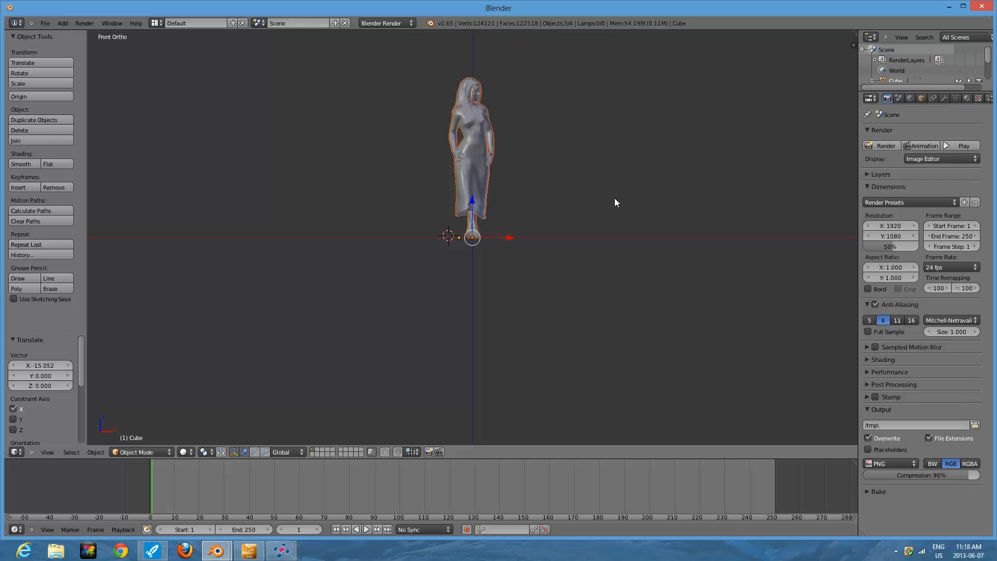
pyautogui.scroll(10, 615, 202)
pyautogui.scroll(-10, 614, 203)
pyautogui.scroll(1, 615, 203)
pyautogui.scroll(10, 615, 203)
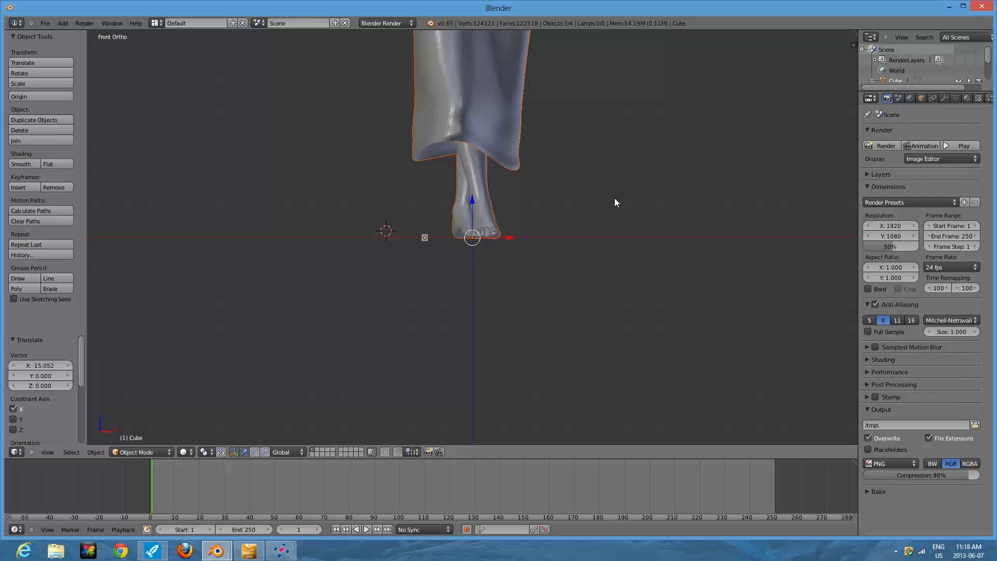
pyautogui.scroll(2, 612, 198)
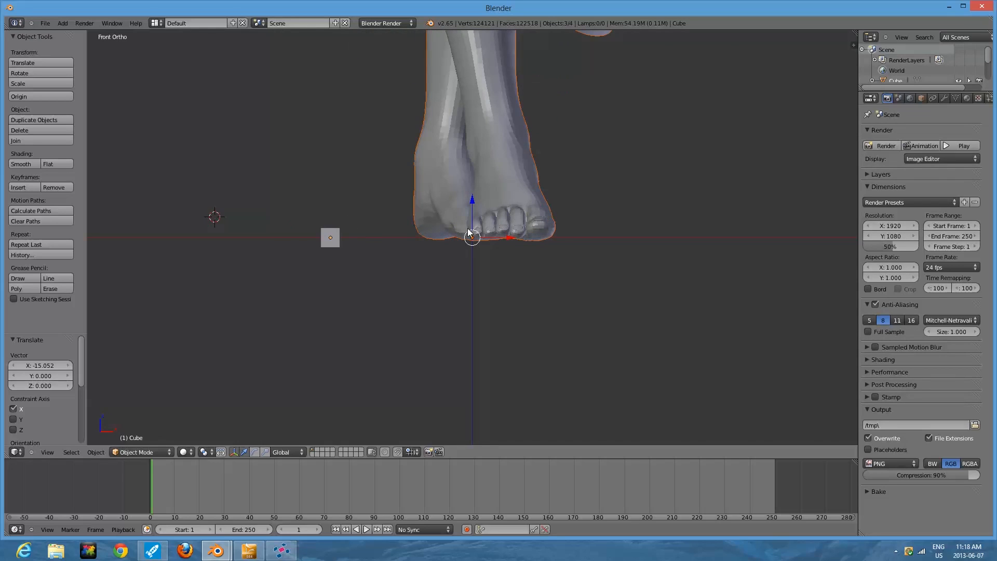
pyautogui.click(332, 231)
pyautogui.rightClick(335, 242)
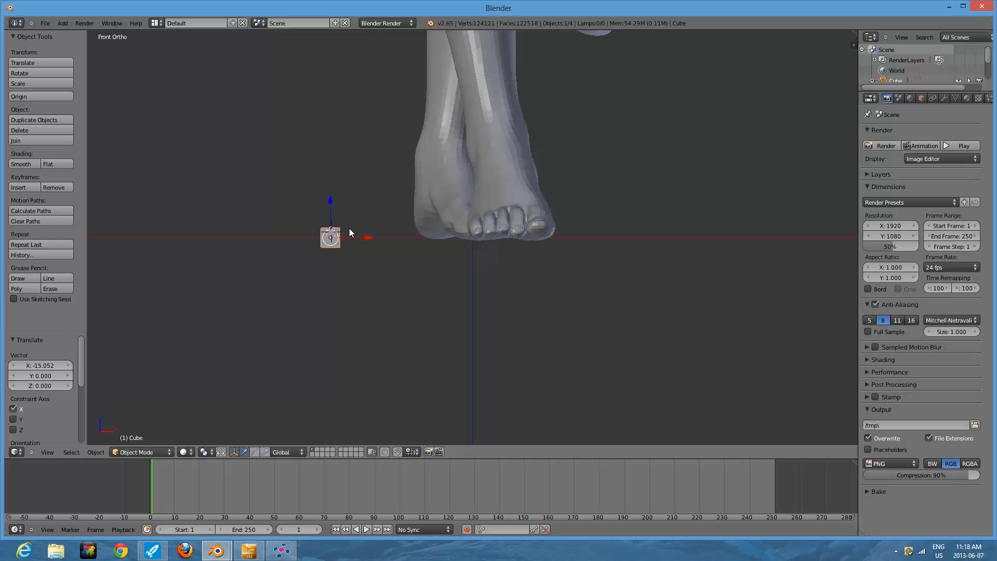
# Step: Examine the size of the imported figure in comparison with the cube, from the feet up to the full body
pyautogui.scroll(2, 355, 253)
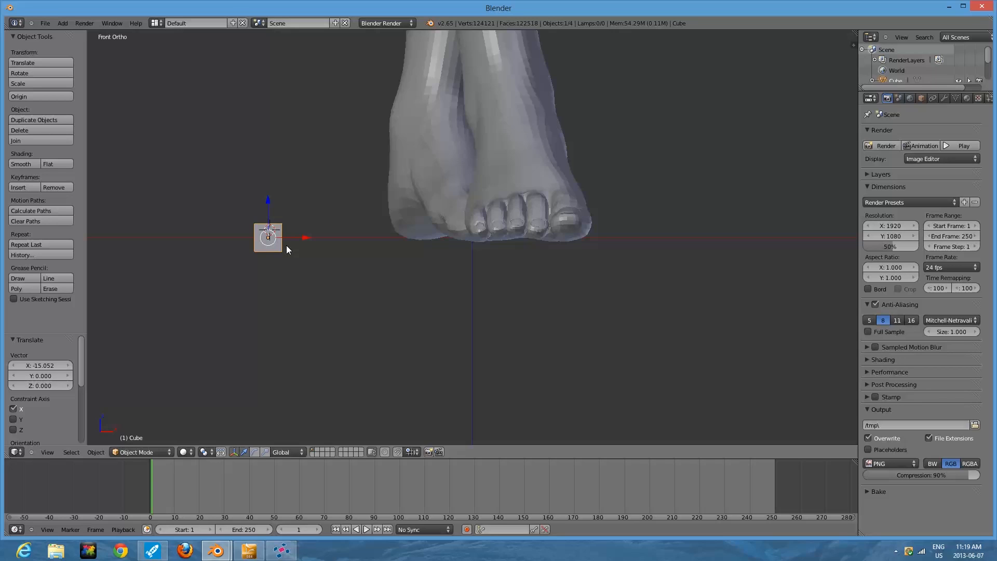
pyautogui.scroll(-3, 286, 250)
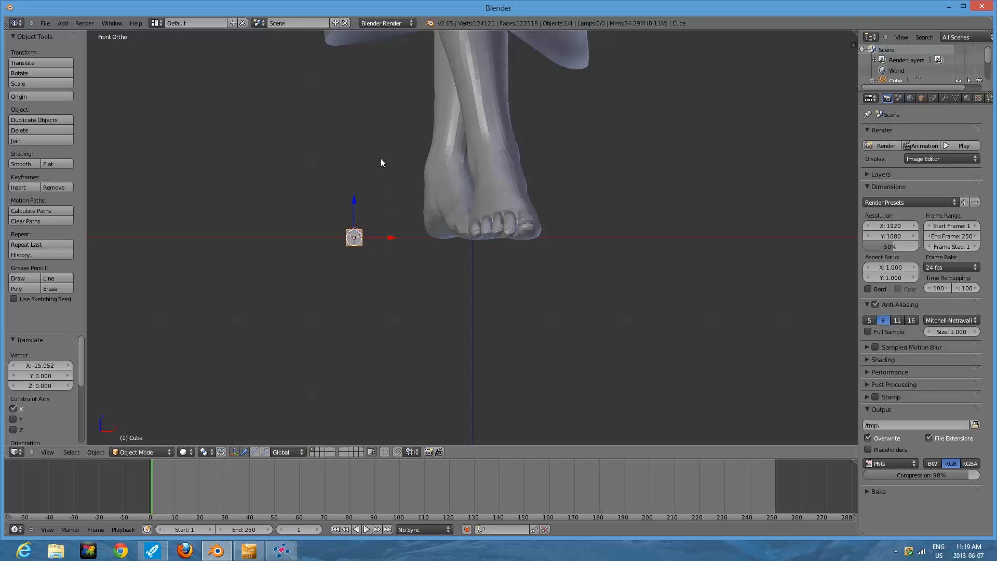
pyautogui.scroll(3, 313, 234)
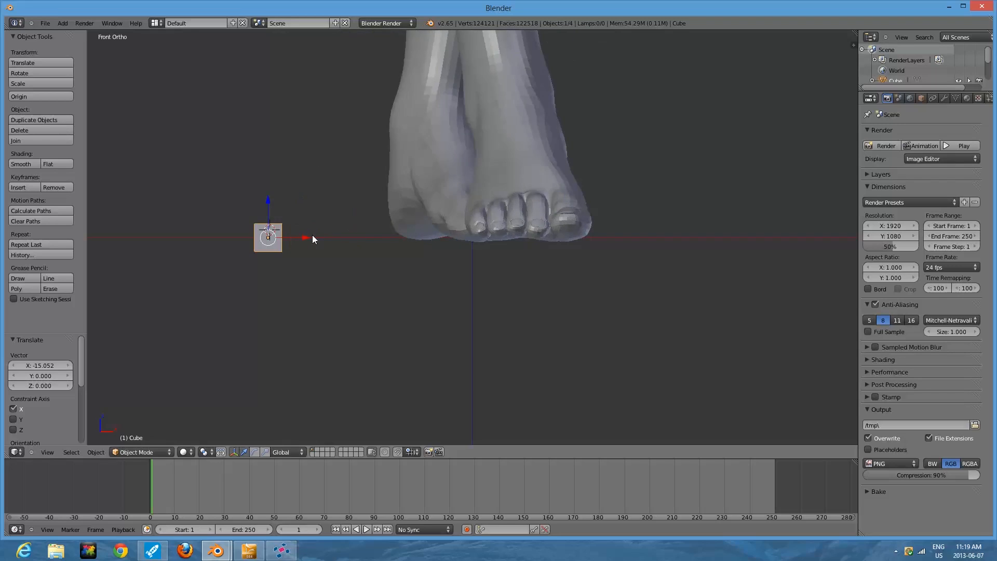
pyautogui.scroll(-8, 313, 235)
pyautogui.scroll(-5, 313, 239)
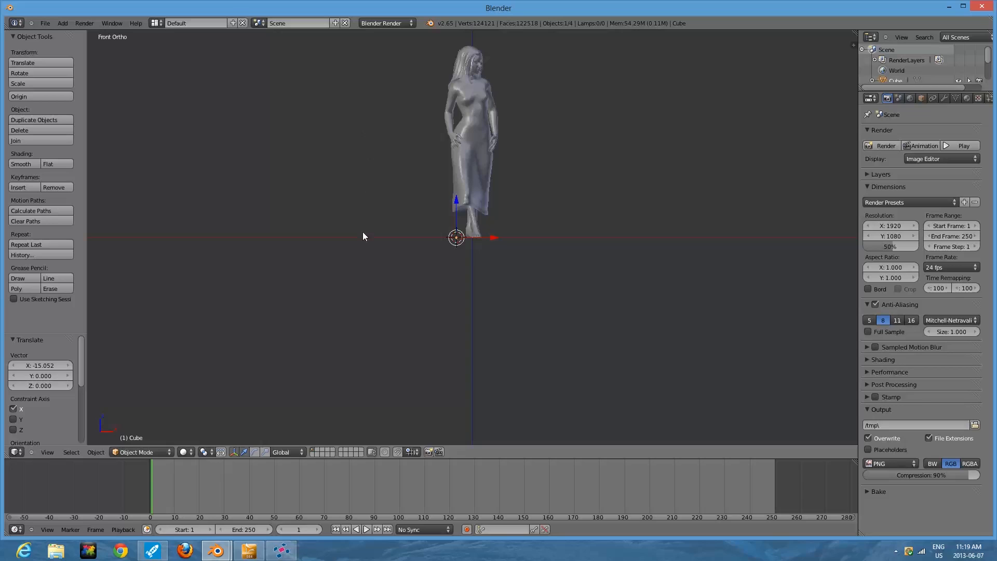
pyautogui.scroll(-2, 478, 237)
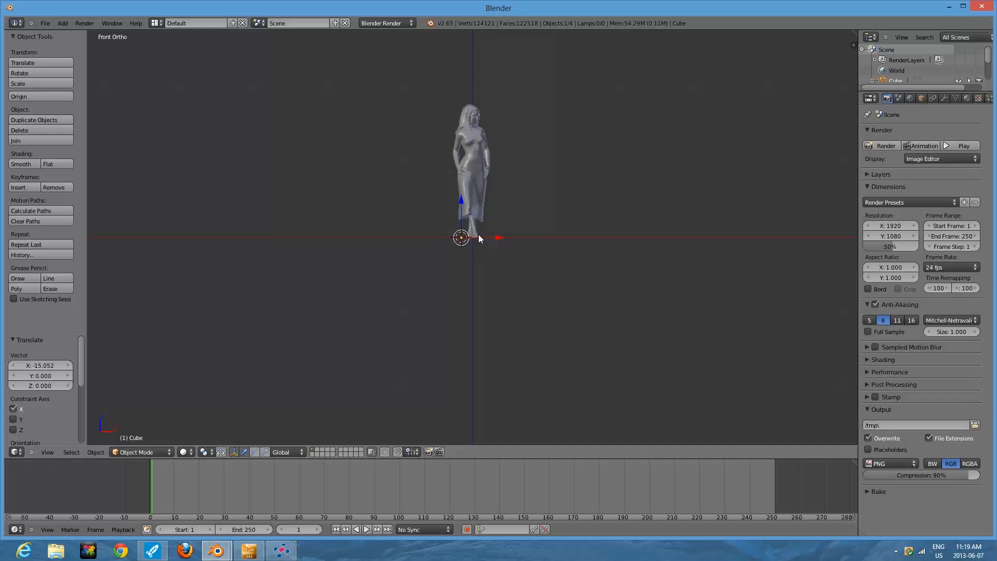
pyautogui.scroll(1, 478, 236)
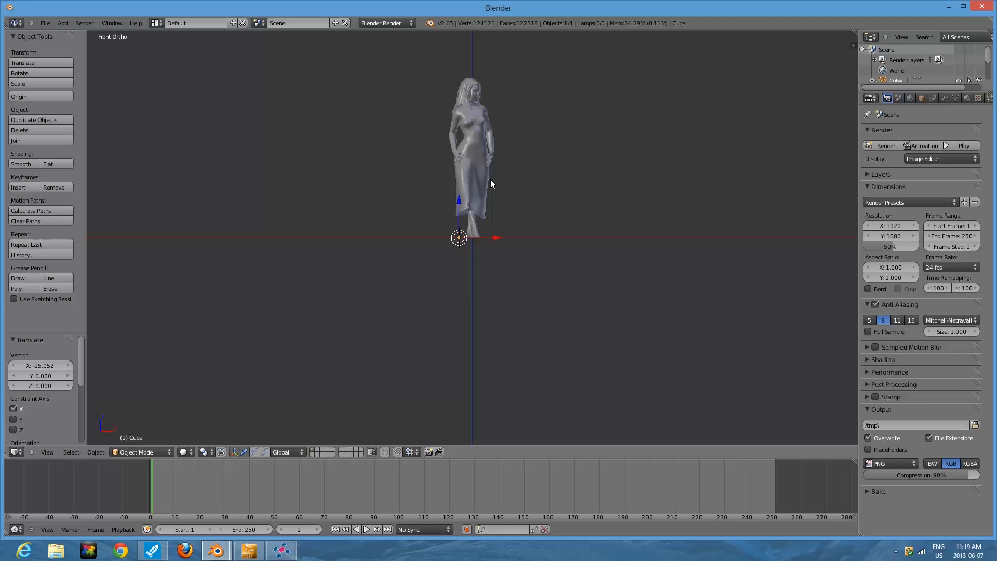
pyautogui.scroll(-3, 490, 179)
pyautogui.scroll(6, 490, 179)
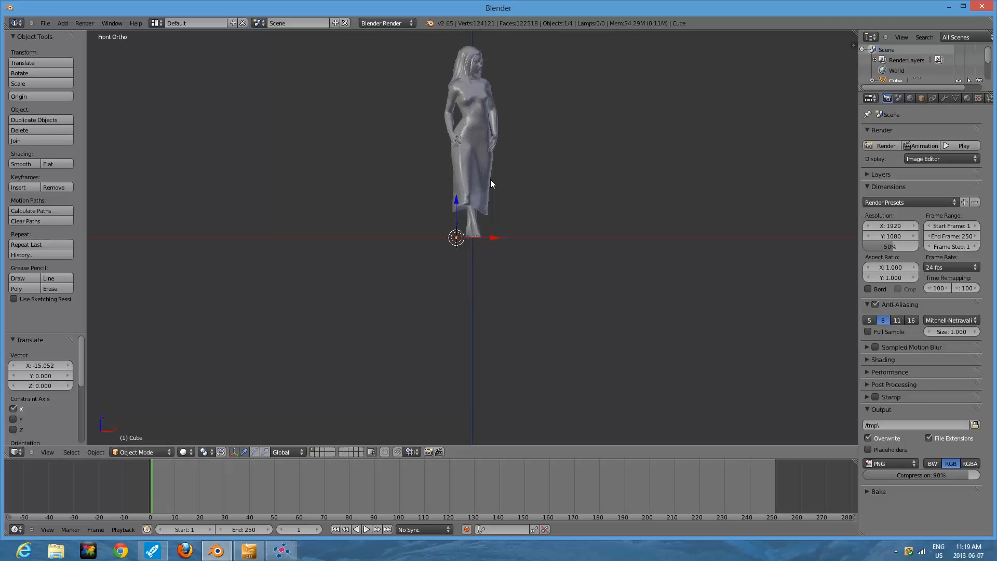
pyautogui.scroll(-2, 490, 180)
pyautogui.scroll(3, 496, 188)
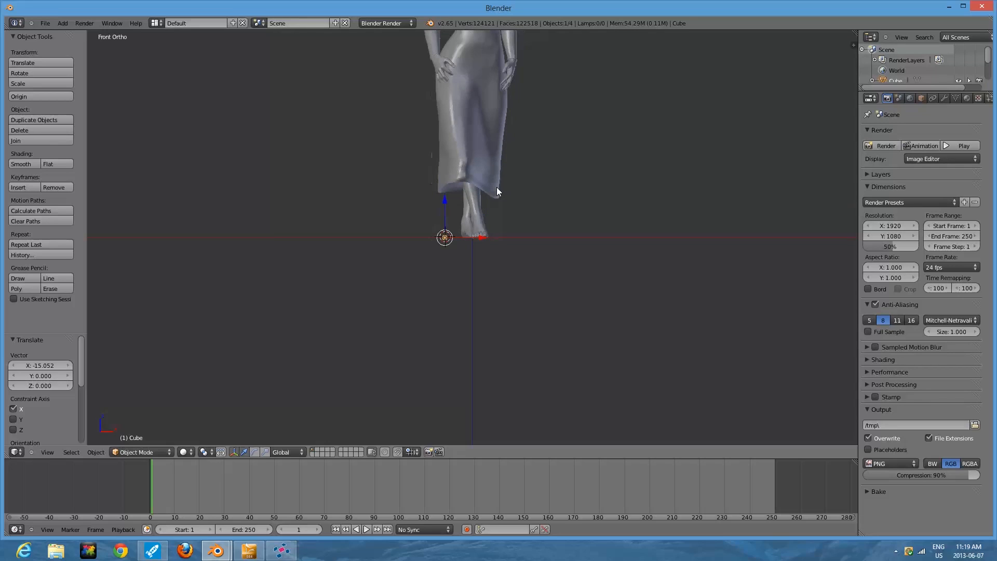
# Step: Deselect all objects and return to a close view of the cube and the figure's feet
pyautogui.press('a')
pyautogui.scroll(-4, 497, 188)
pyautogui.scroll(8, 497, 187)
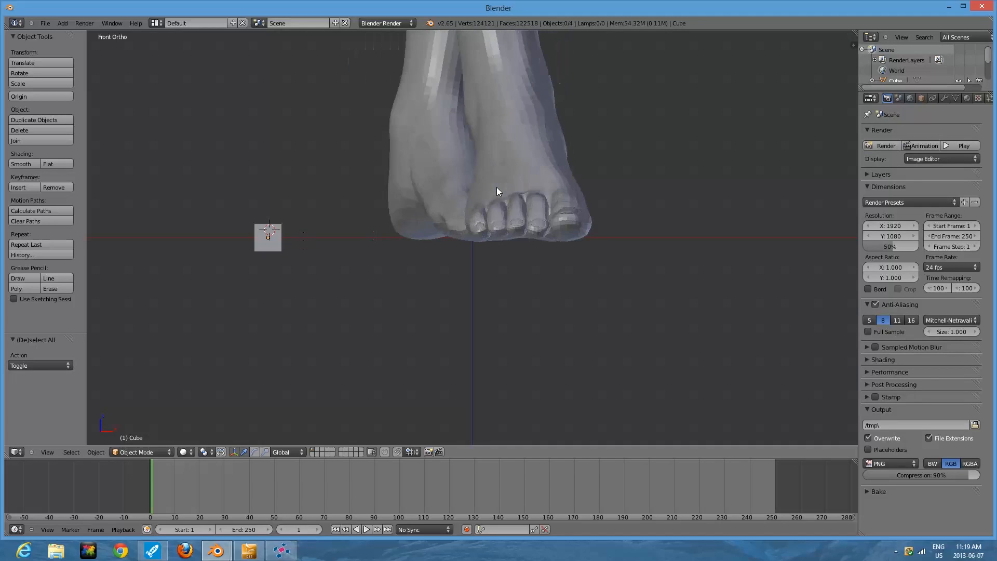
# Step: Select the figure's hair, body and dress one at a time to examine which separate objects it consists of
pyautogui.scroll(-4, 496, 191)
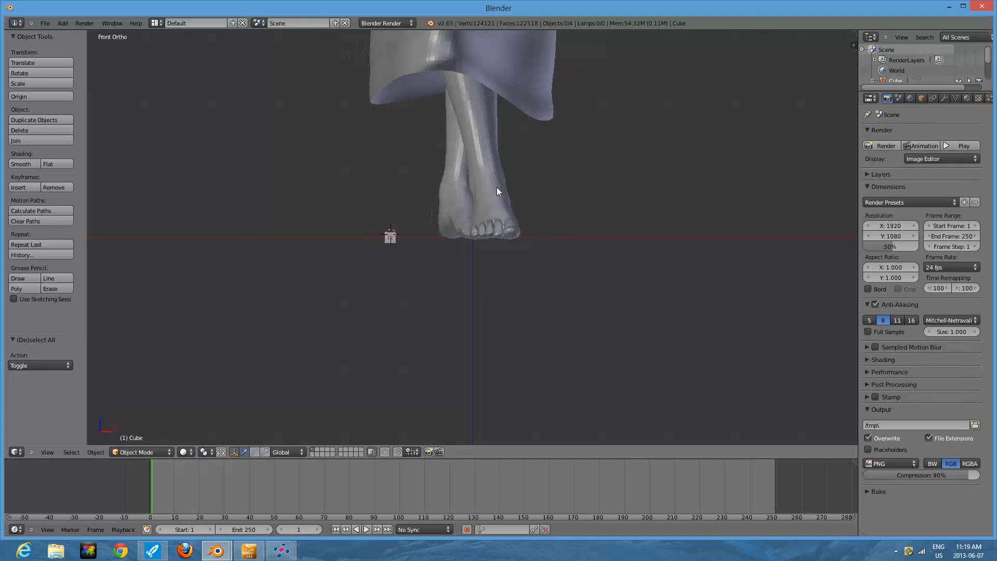
pyautogui.scroll(-6, 497, 191)
pyautogui.scroll(-2, 493, 185)
pyautogui.rightClick(464, 97)
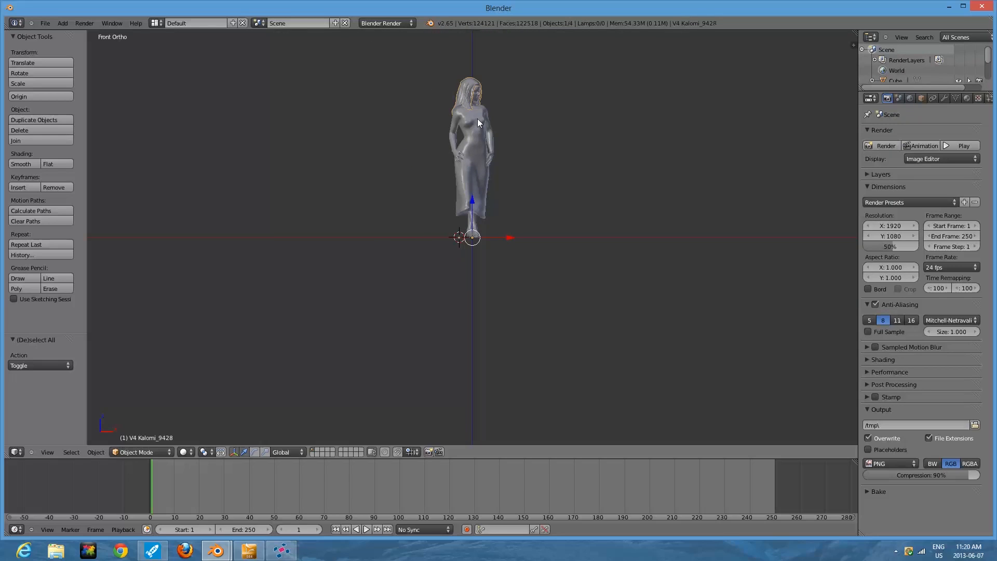
pyautogui.rightClick(472, 222)
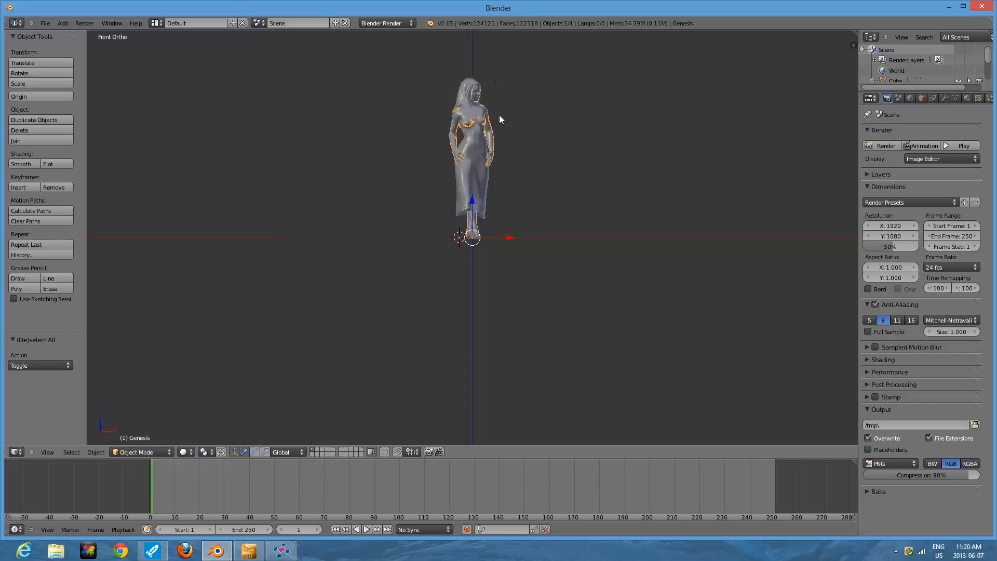
pyautogui.rightClick(477, 94)
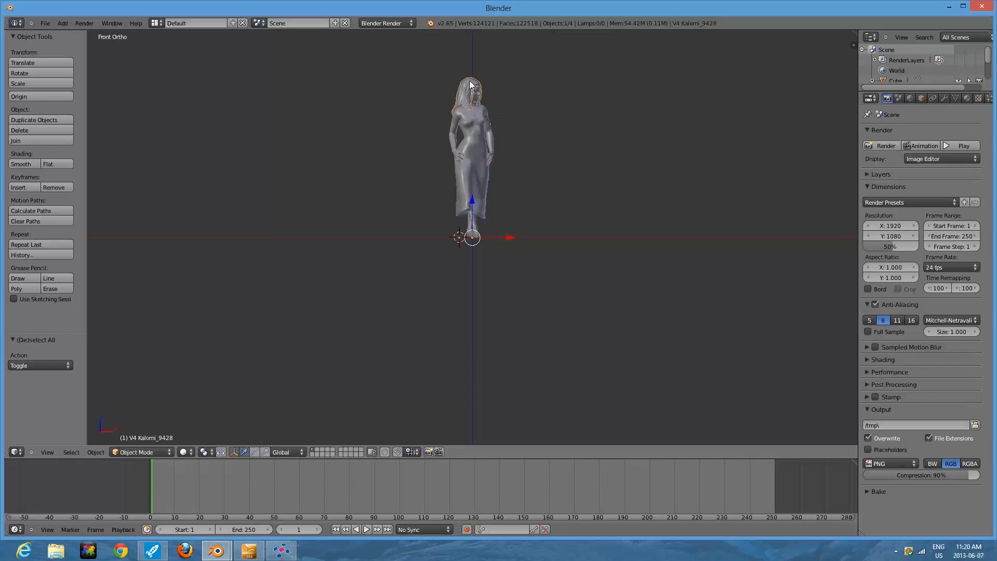
pyautogui.rightClick(477, 96)
pyautogui.rightClick(473, 134)
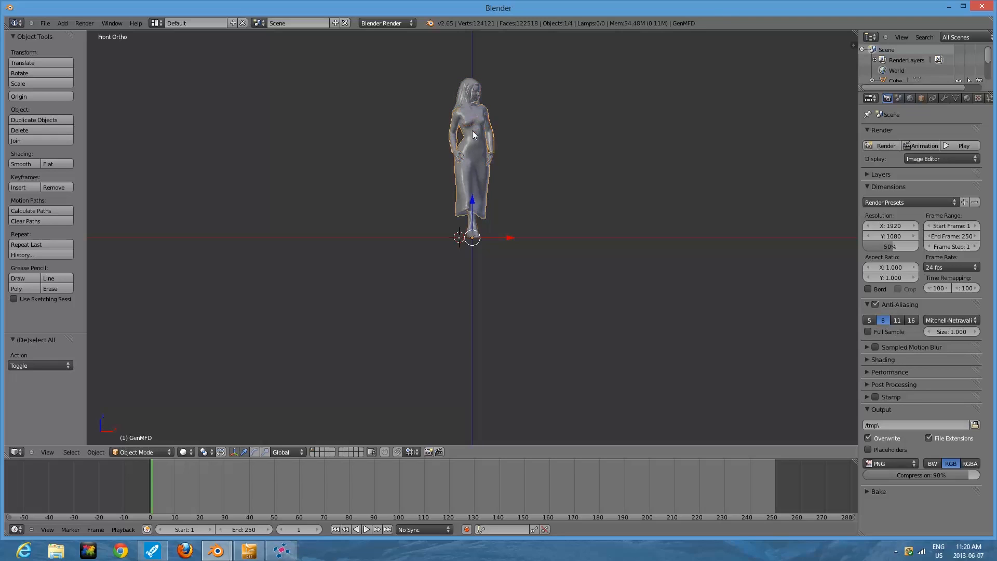
pyautogui.rightClick(465, 100)
# Step: Select the figure's hair, body and dress together and scale them down uniformly by a factor of about 0.142
pyautogui.rightClick(467, 121)
pyautogui.keyDown('shift'); pyautogui.rightClick(475, 89); pyautogui.keyUp('shift')
pyautogui.keyDown('shift'); pyautogui.rightClick(474, 93); pyautogui.keyUp('shift')
pyautogui.press('s')
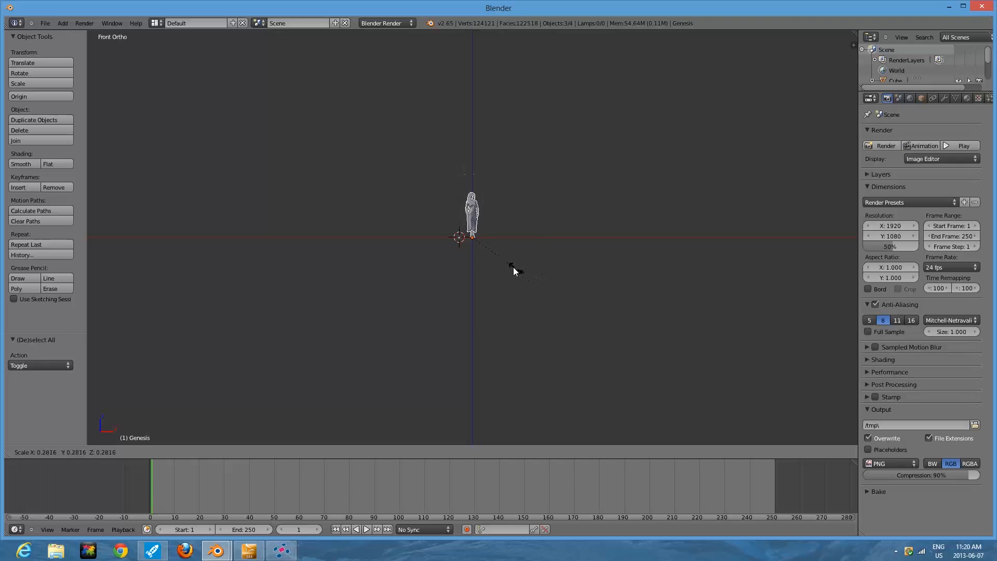
pyautogui.click(494, 255)
# Step: Scale the whole figure up slightly, by a factor of about 1.074, and deselect everything
pyautogui.scroll(10, 553, 263)
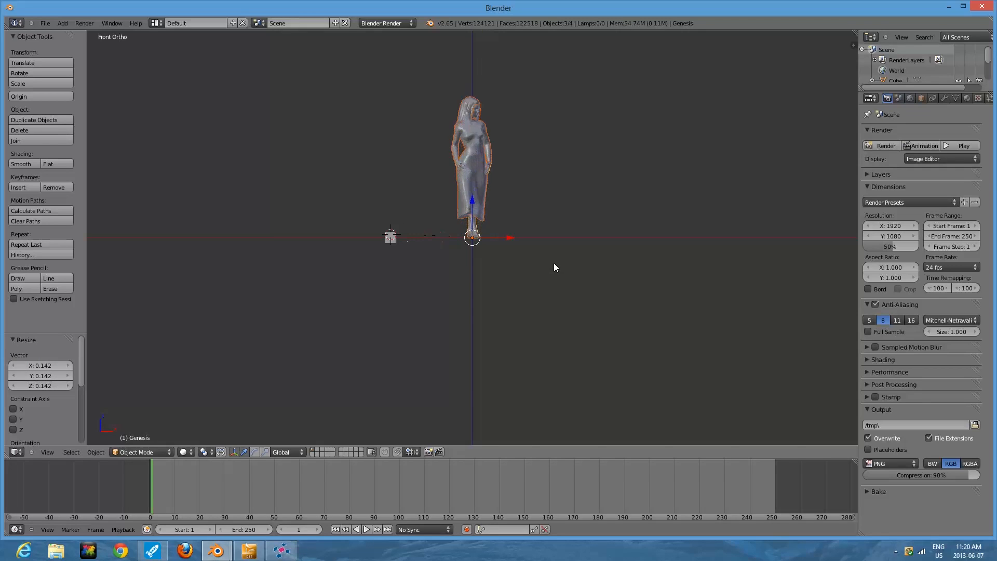
pyautogui.scroll(1, 553, 267)
pyautogui.scroll(-1, 554, 265)
pyautogui.press('s')
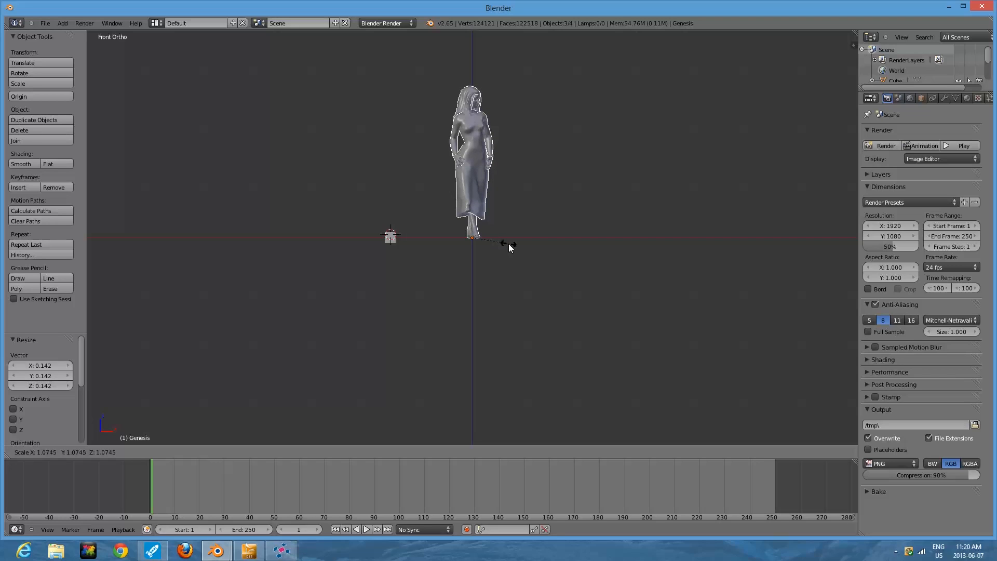
pyautogui.click(508, 244)
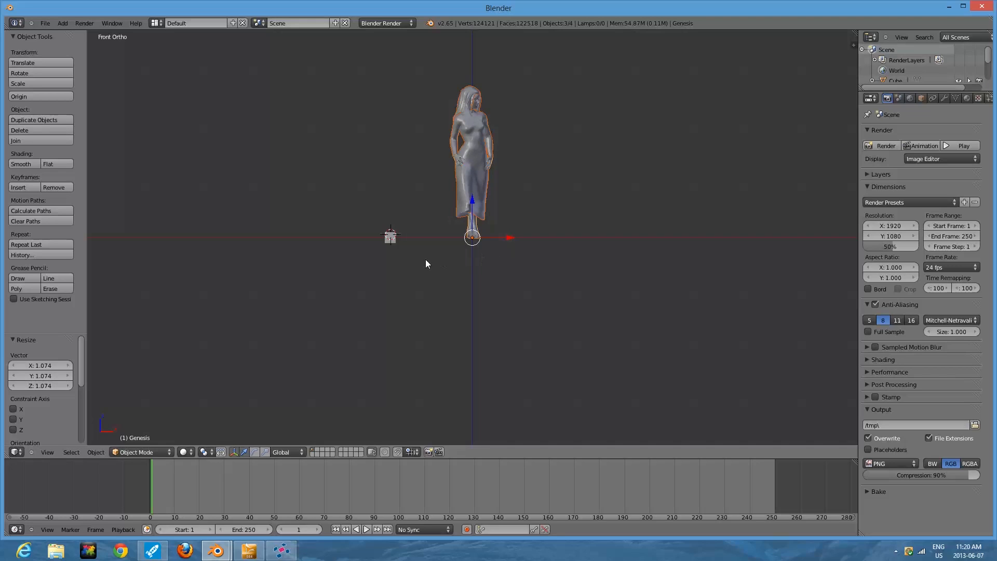
pyautogui.press('a')
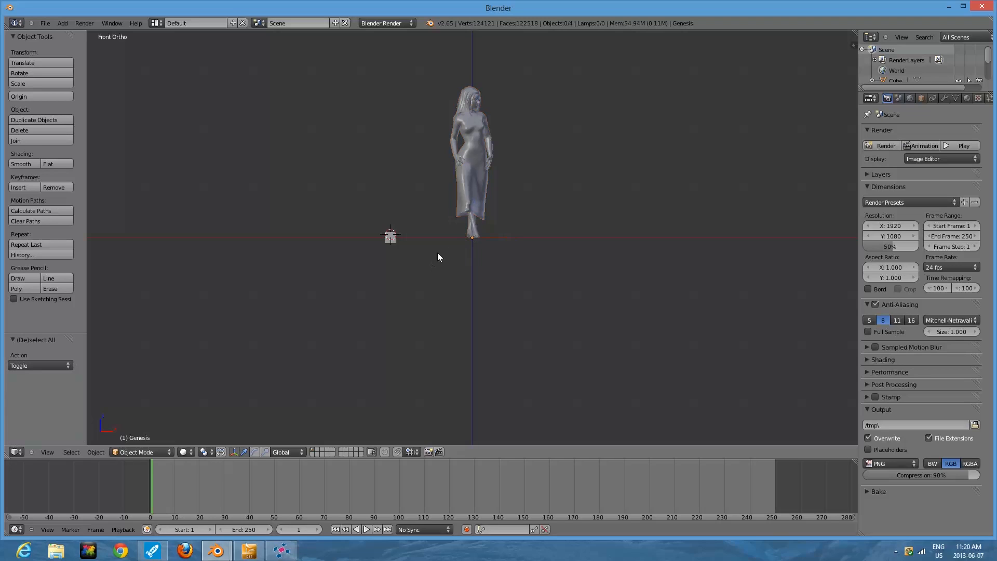
# Step: Select the small reference cube beside the figure and delete it
pyautogui.rightClick(393, 240)
pyautogui.press('x')
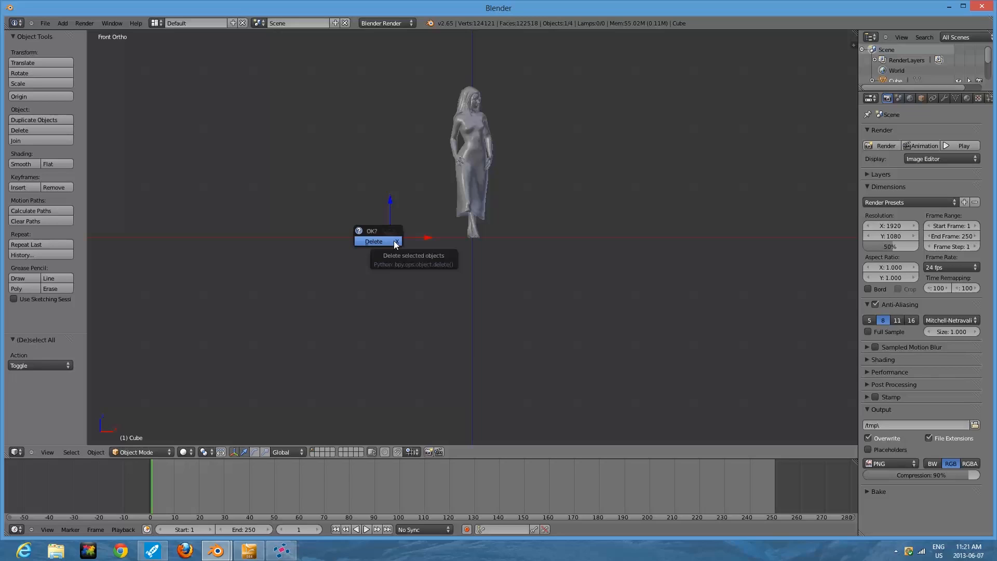
pyautogui.click(375, 241)
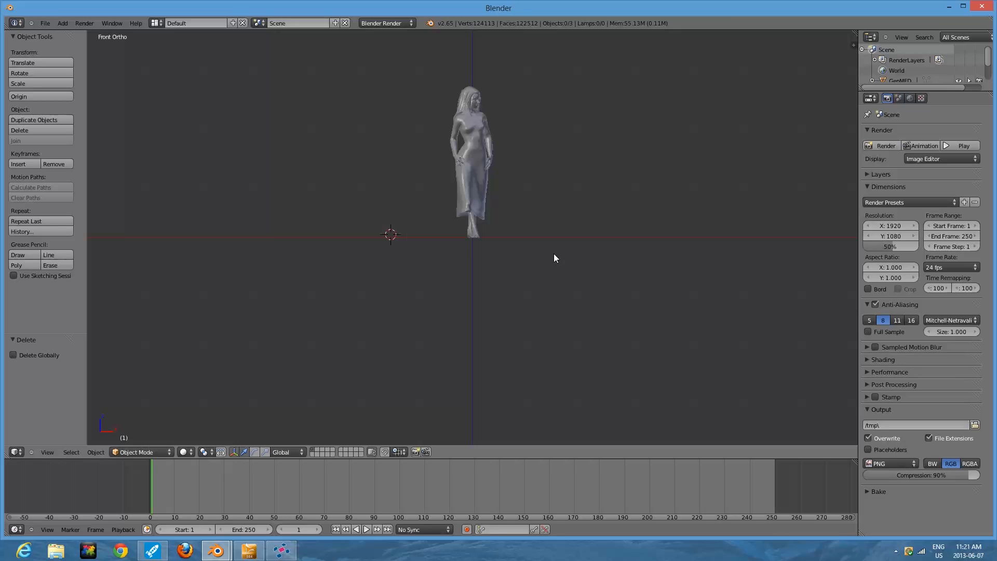
# Step: Examine the rescaled figure against the floor grid from the front, from above and at an angle, in perspective and orthographic projection
pyautogui.scroll(4, 553, 255)
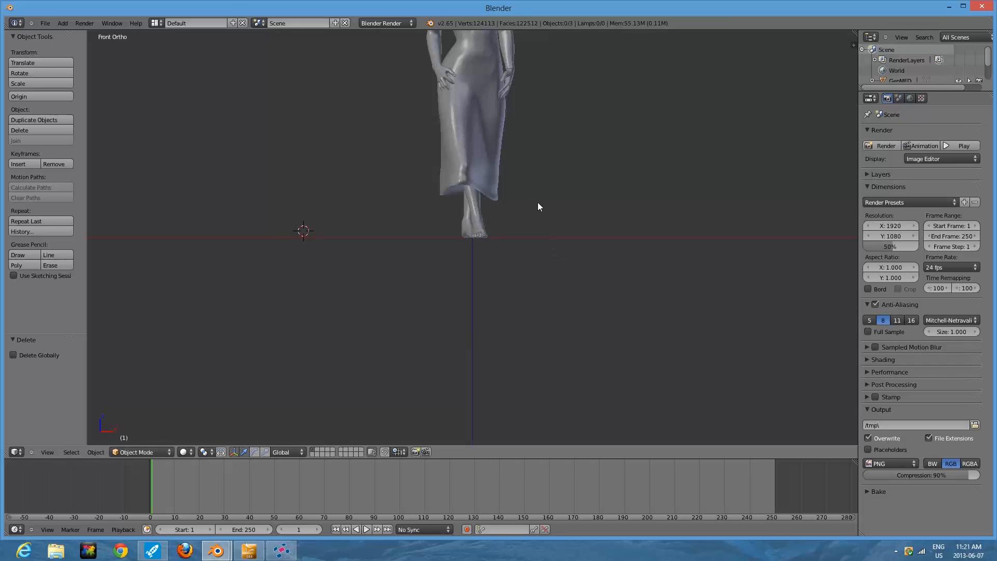
pyautogui.scroll(-4, 537, 198)
pyautogui.scroll(4, 537, 198)
pyautogui.moveTo(537, 198)
pyautogui.mouseDown(button='middle')
pyautogui.moveTo(573, 128)
pyautogui.moveTo(523, 173)
pyautogui.moveTo(477, 148)
pyautogui.moveTo(470, 120)
pyautogui.moveTo(541, 185)
pyautogui.mouseUp(button='middle')
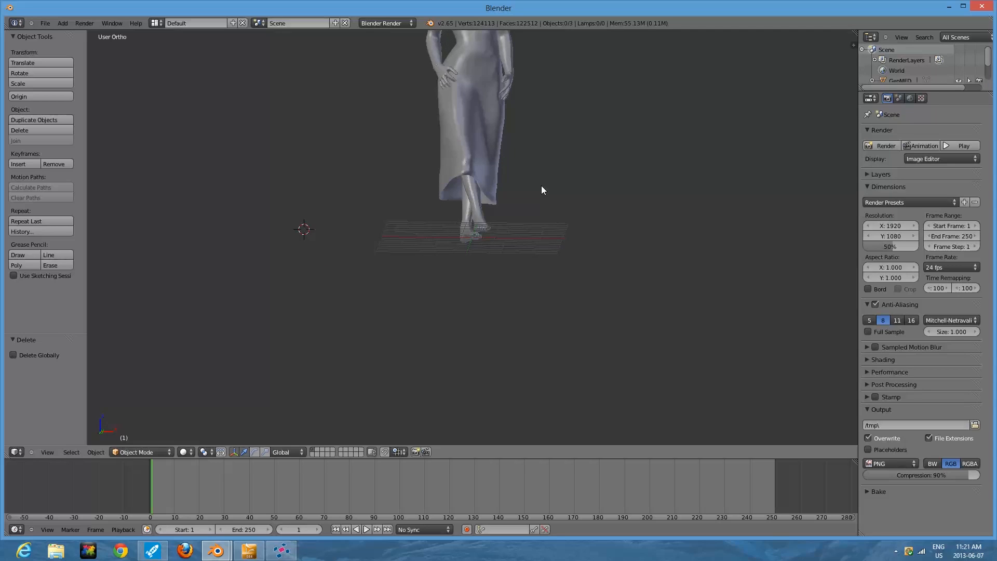
pyautogui.press('KP_1')
pyautogui.press('KP_5')
pyautogui.scroll(-6, 541, 185)
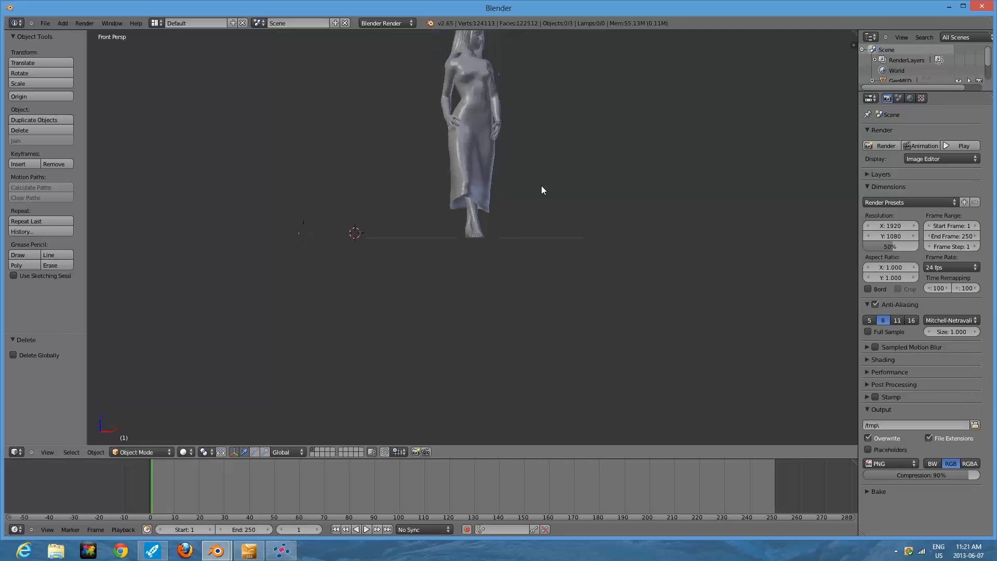
pyautogui.scroll(2, 541, 185)
pyautogui.press('KP_7')
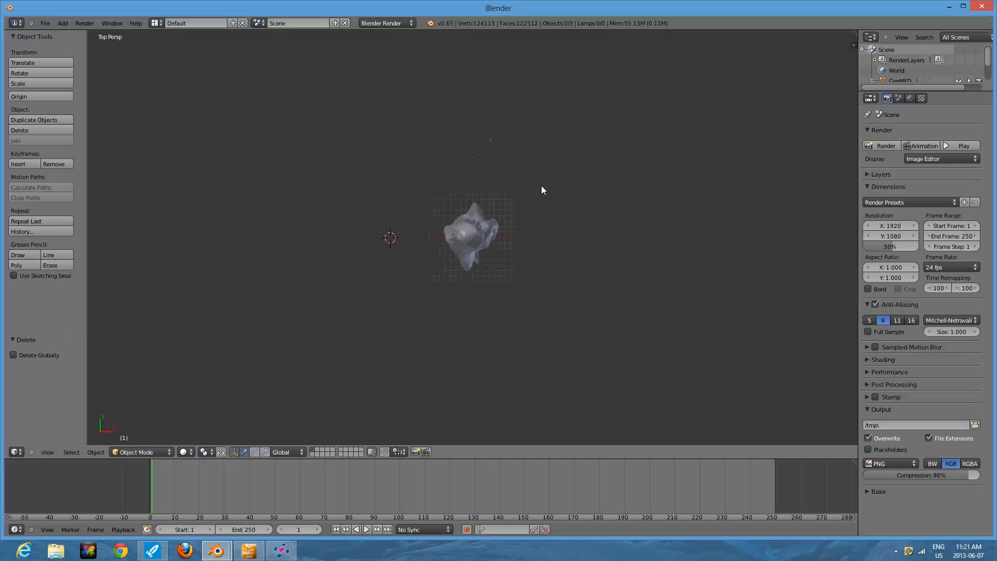
pyautogui.press('KP_1')
pyautogui.scroll(4, 541, 186)
pyautogui.press('KP_5')
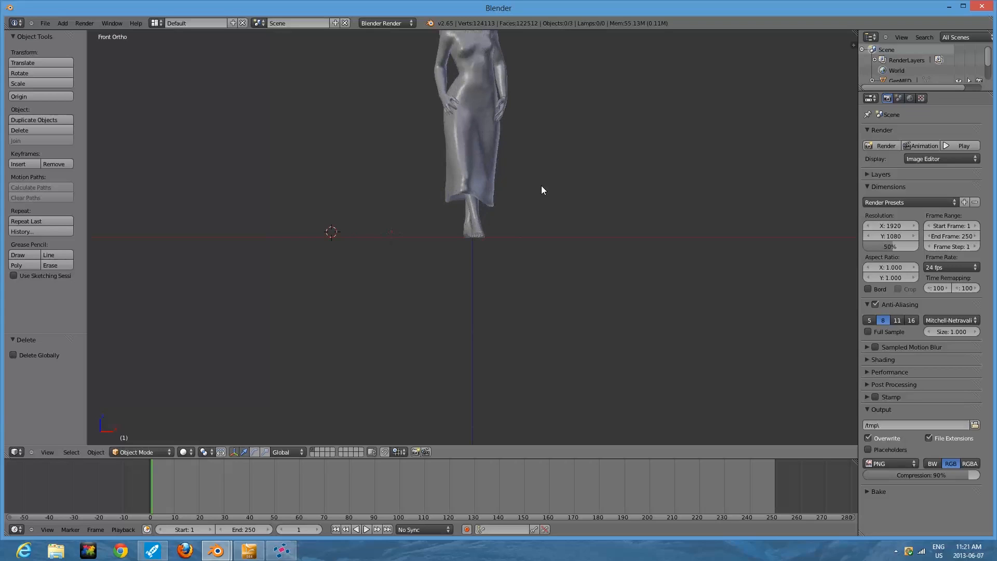
pyautogui.scroll(-3, 541, 186)
pyautogui.scroll(8, 541, 186)
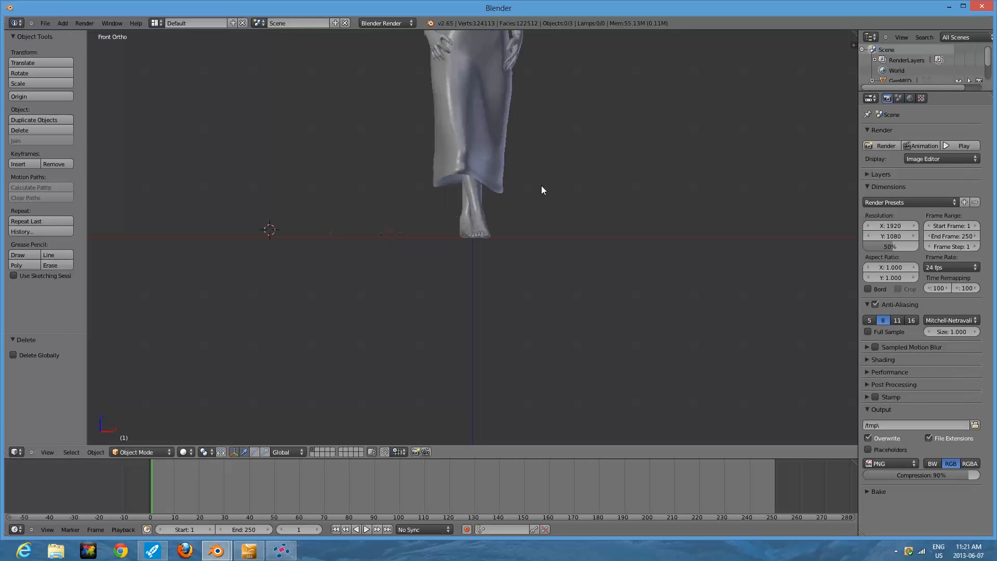
pyautogui.scroll(-4, 541, 185)
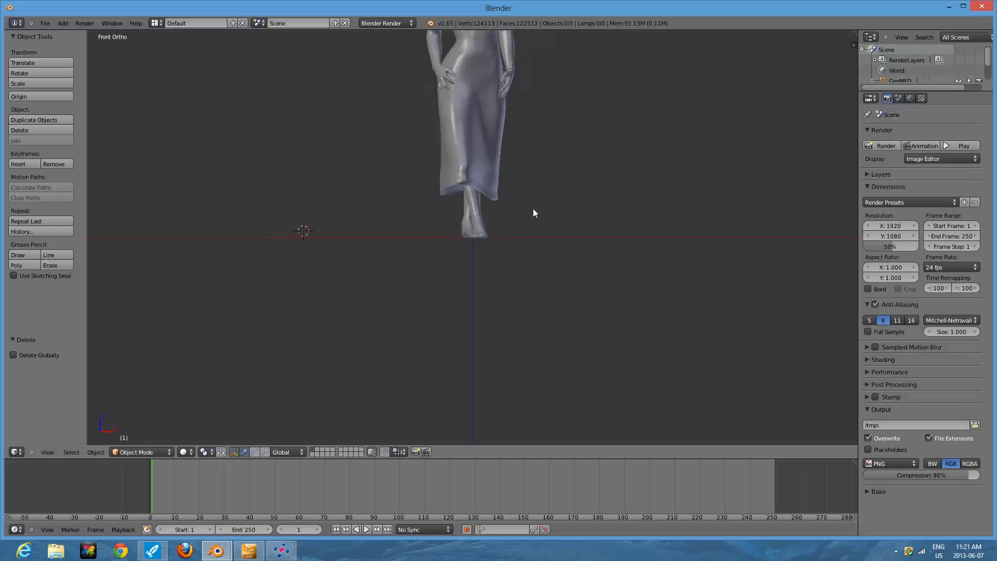
# Step: Select the figure's dress, enter Edit Mode on it and deselect its whole mesh
pyautogui.moveTo(533, 213); pyautogui.dragTo(537, 184, button='middle')
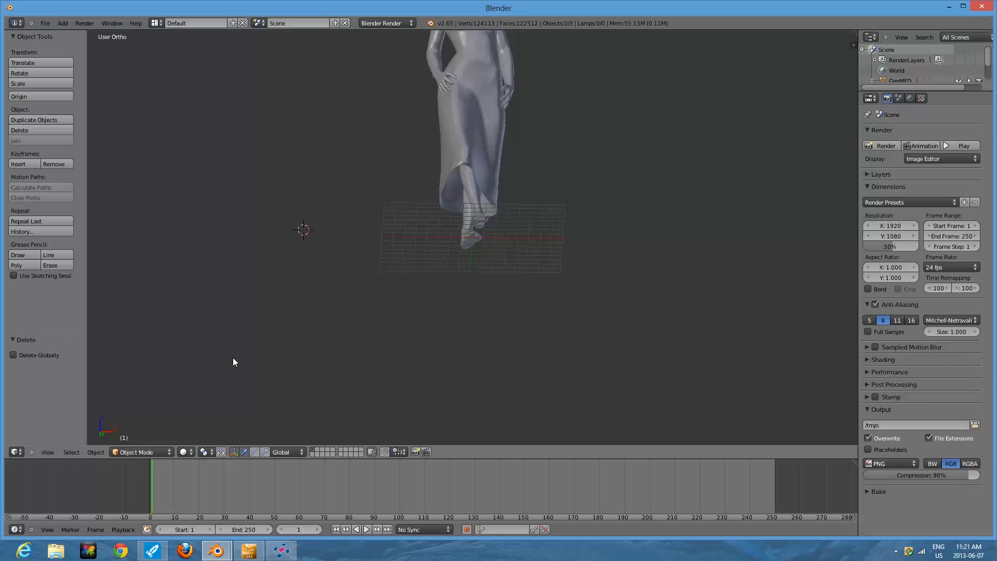
pyautogui.rightClick(459, 119)
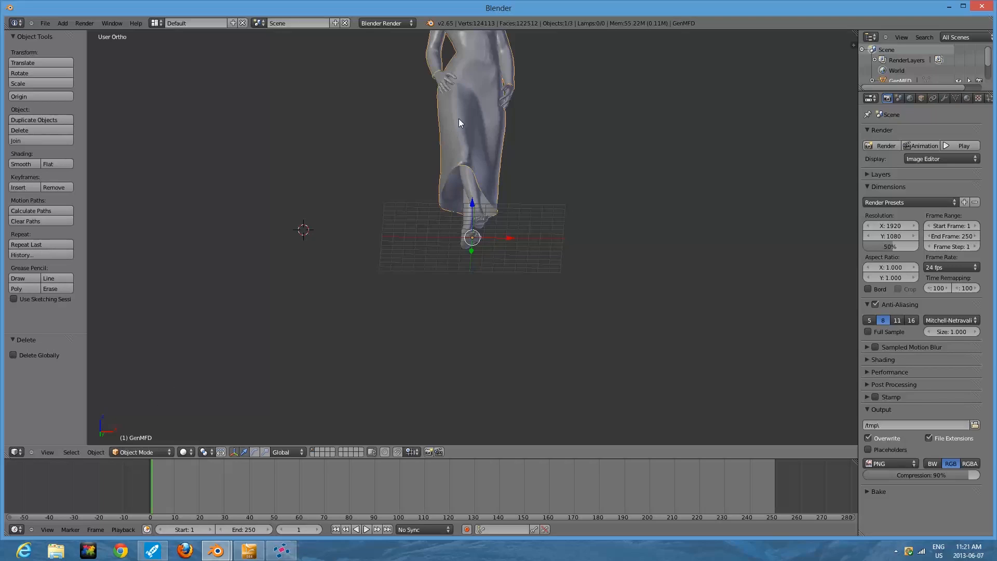
pyautogui.click(128, 452)
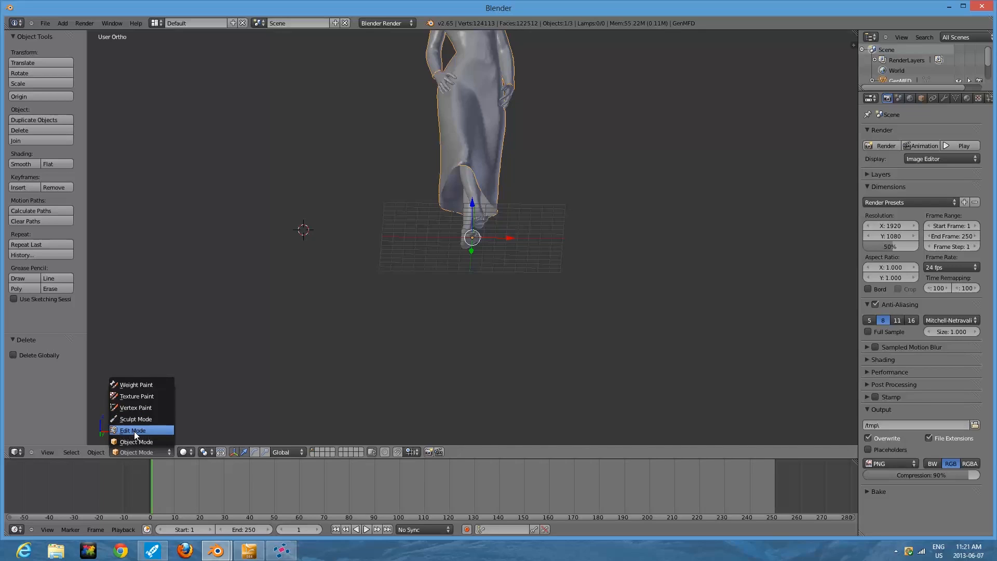
pyautogui.click(134, 430)
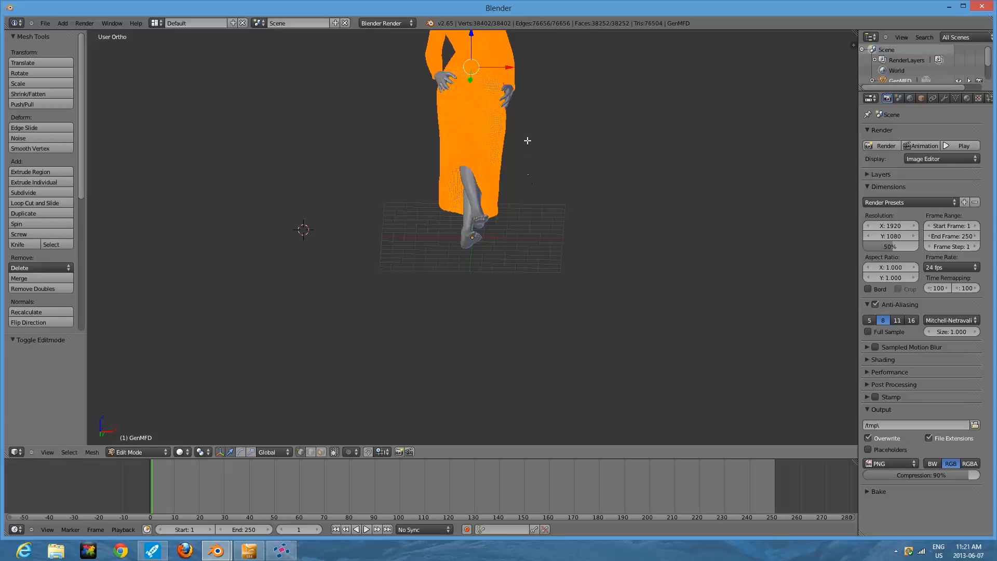
pyautogui.press('a')
pyautogui.press('a')
pyautogui.press('a')
pyautogui.press('a')
pyautogui.press('a')
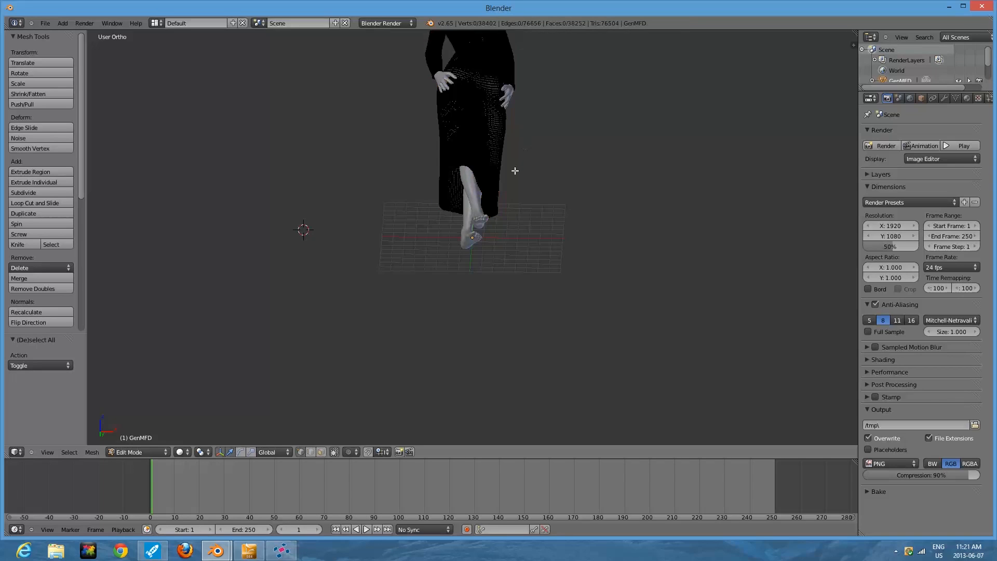
# Step: Try out vertex selection by selecting single vertices one after another on the lower part of the dress
pyautogui.scroll(8, 514, 170)
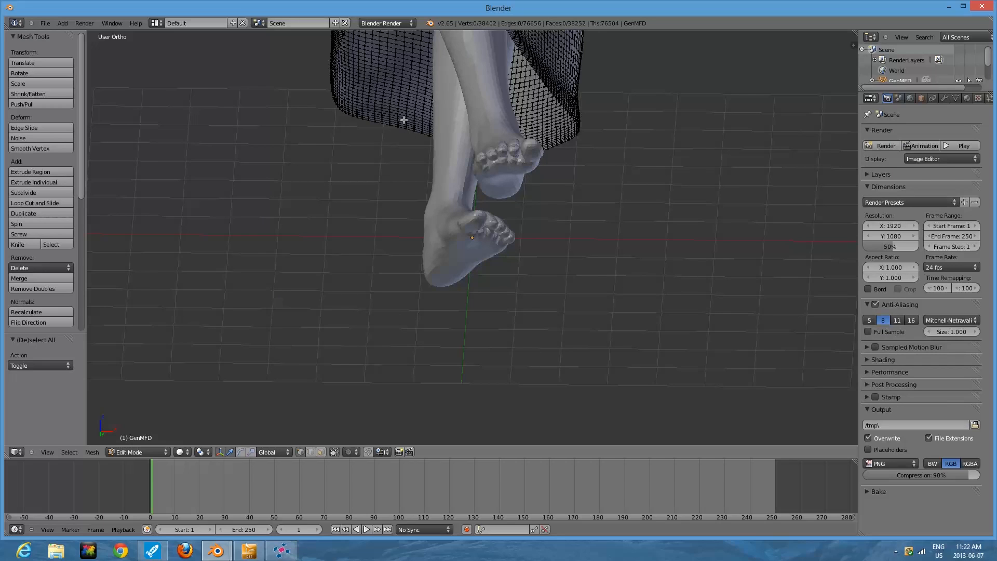
pyautogui.scroll(-5, 408, 121)
pyautogui.scroll(2, 410, 122)
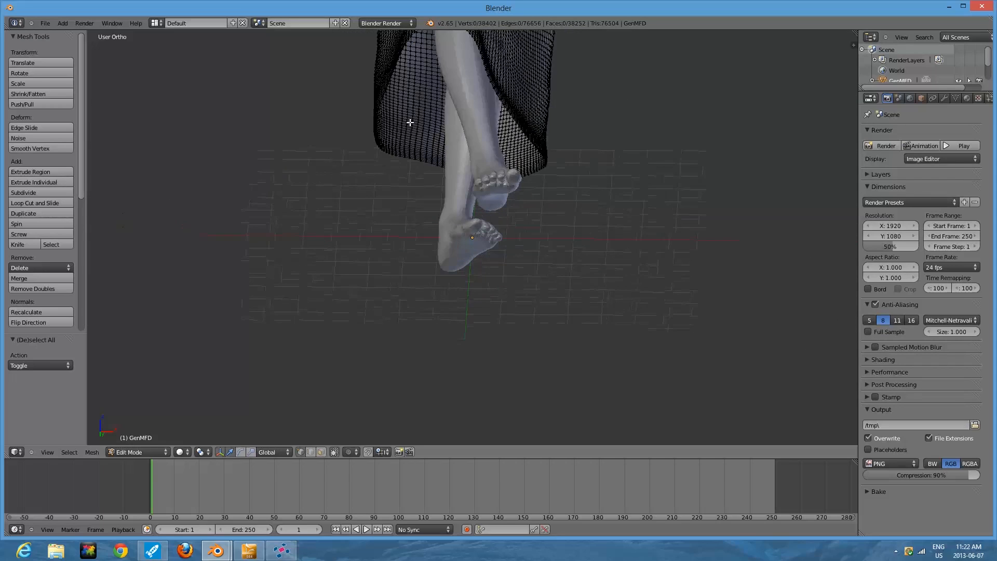
pyautogui.scroll(3, 411, 122)
pyautogui.scroll(-3, 411, 122)
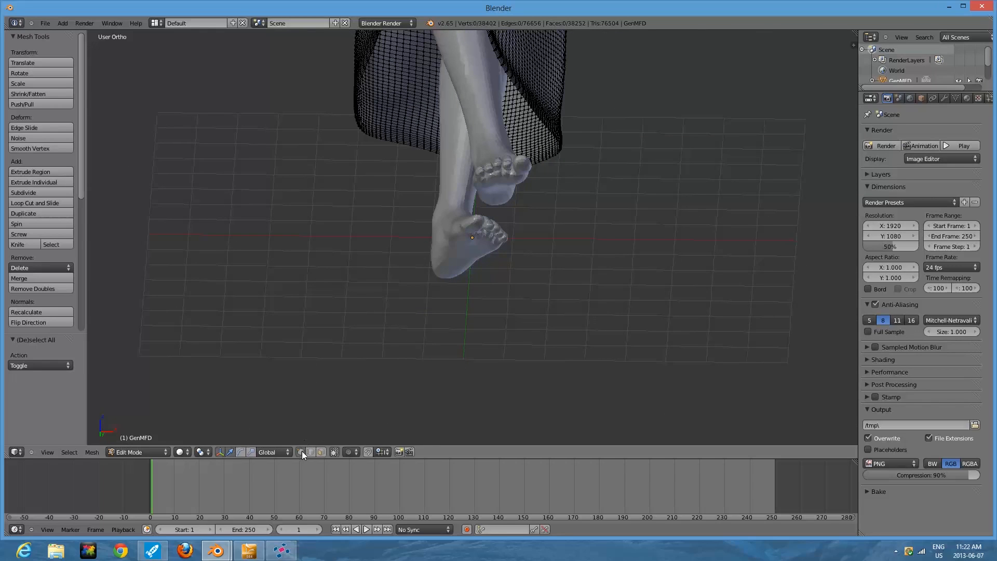
pyautogui.rightClick(417, 121)
pyautogui.rightClick(402, 89)
pyautogui.rightClick(388, 101)
pyautogui.rightClick(420, 86)
pyautogui.rightClick(393, 127)
pyautogui.rightClick(414, 113)
pyautogui.rightClick(392, 97)
pyautogui.rightClick(400, 132)
# Step: Switch to edge selection and try selecting single edges along the dress hem
pyautogui.click(310, 456)
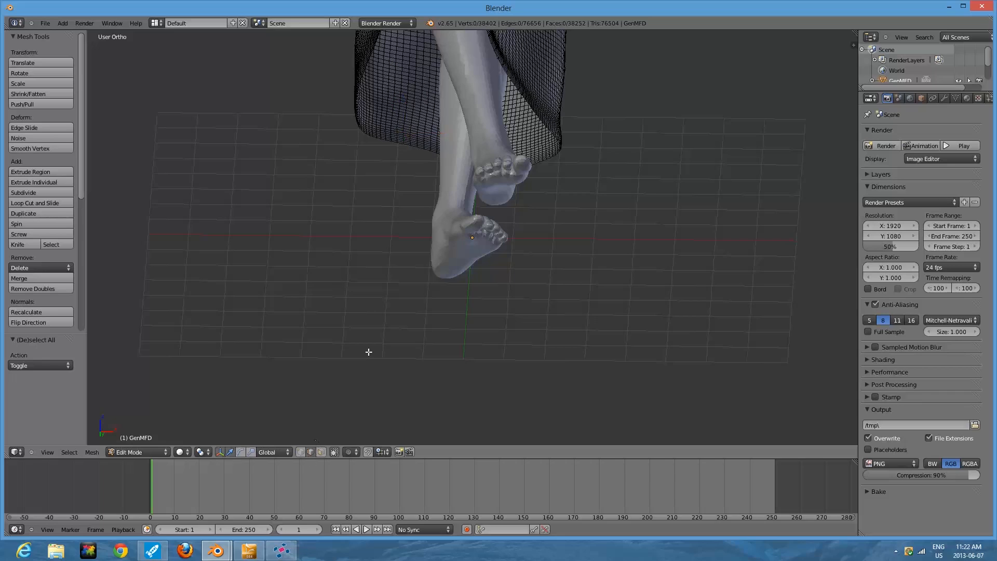
pyautogui.rightClick(408, 144)
pyautogui.rightClick(414, 151)
pyautogui.rightClick(400, 146)
# Step: Switch to face selection and try selecting single faces one after another on the lower part of the dress
pyautogui.click(322, 452)
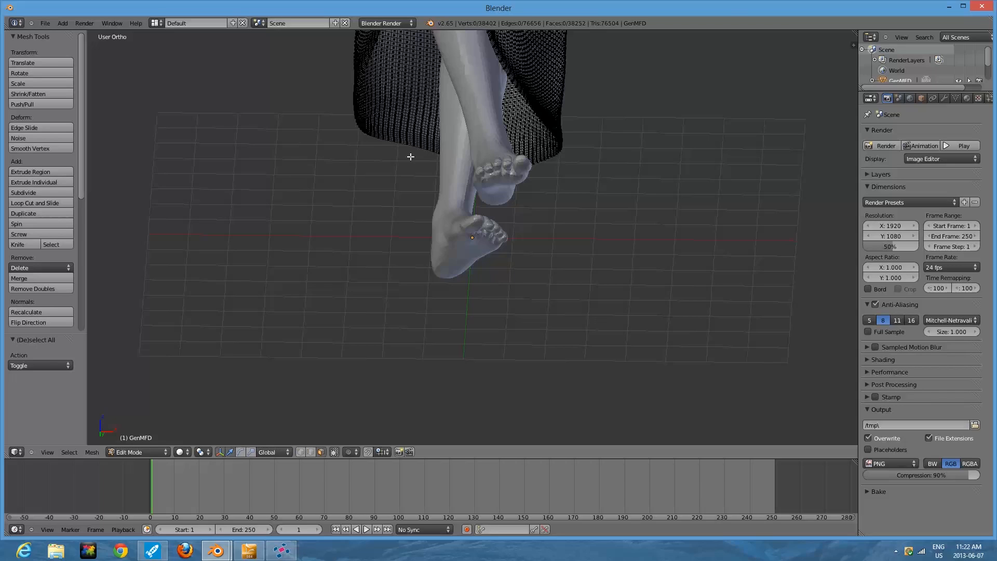
pyautogui.rightClick(433, 126)
pyautogui.rightClick(402, 118)
pyautogui.rightClick(404, 75)
pyautogui.rightClick(417, 65)
pyautogui.rightClick(423, 84)
pyautogui.rightClick(416, 111)
pyautogui.rightClick(388, 116)
# Step: In edge selection mode, select the edge loop around the dress hem, fill it with a single face and deselect everything
pyautogui.click(310, 452)
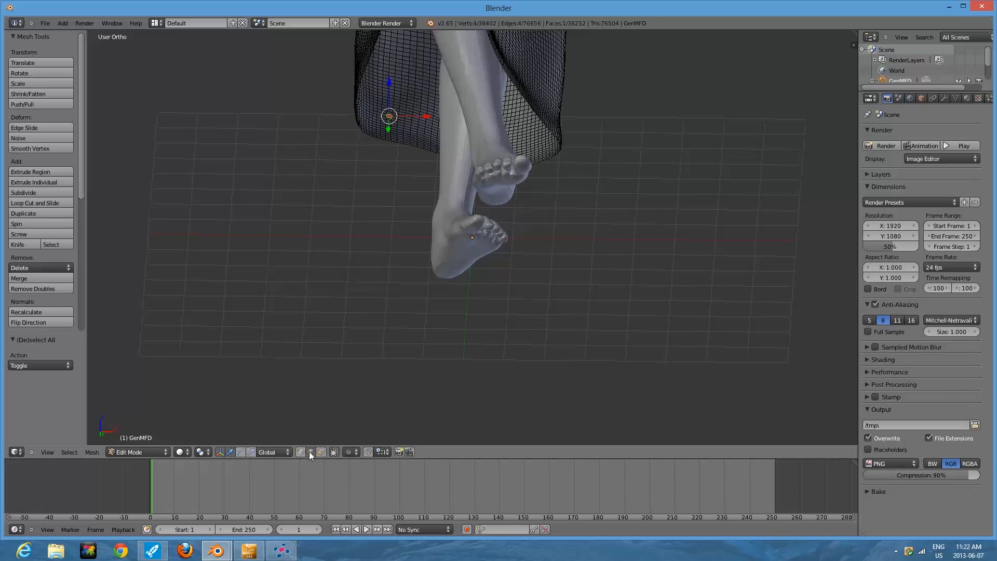
pyautogui.scroll(4, 415, 256)
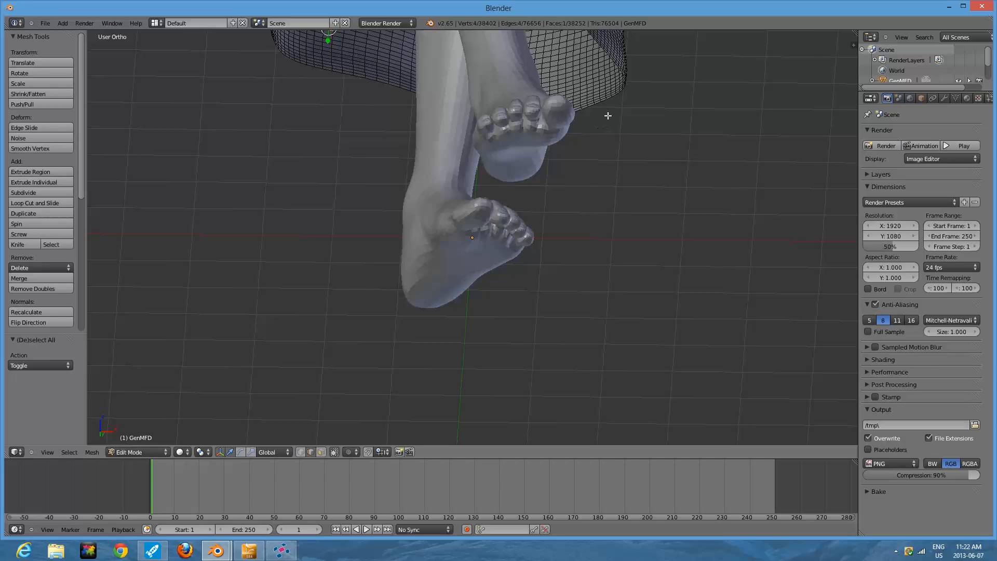
pyautogui.keyDown('shift'); pyautogui.moveTo(608, 116); pyautogui.dragTo(608, 357, button='middle'); pyautogui.keyUp('shift')
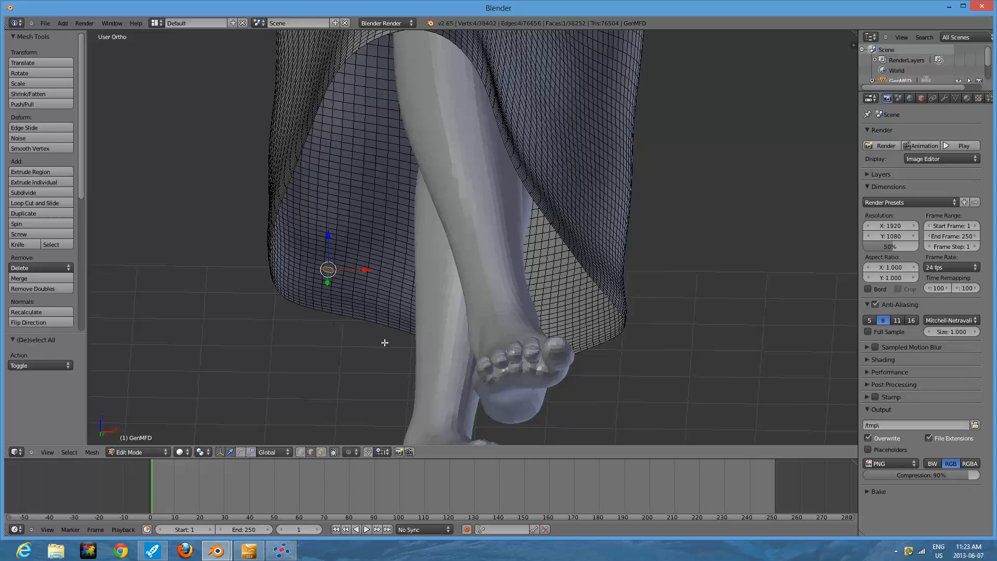
pyautogui.rightClick(336, 314)
pyautogui.keyDown('alt'); pyautogui.rightClick(351, 317); pyautogui.keyUp('alt')
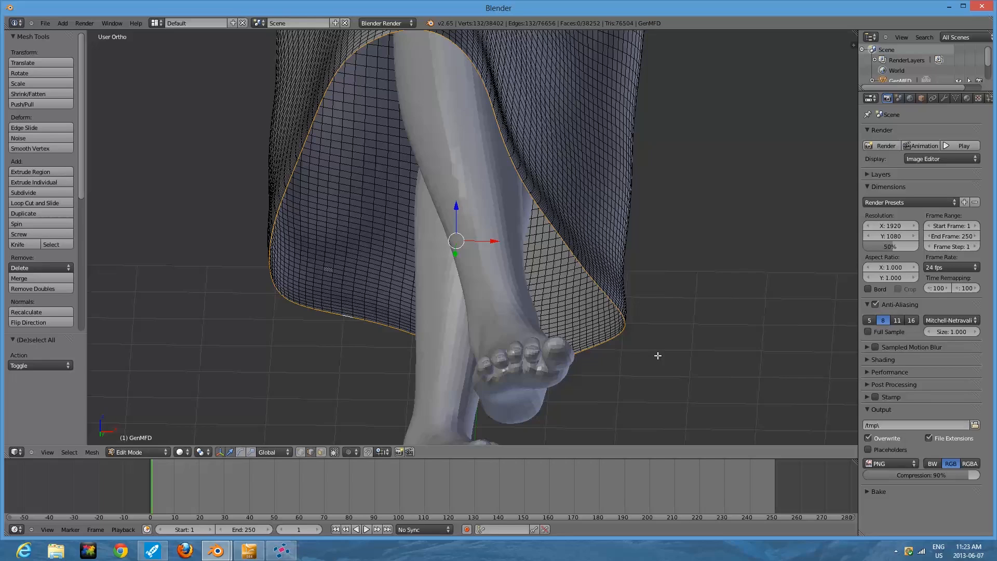
pyautogui.press('f')
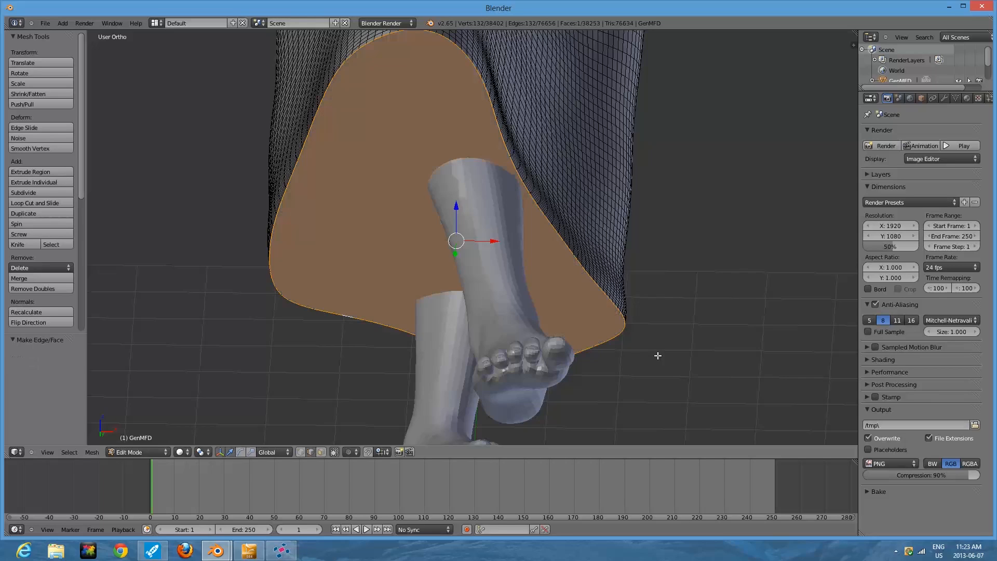
pyautogui.press('a')
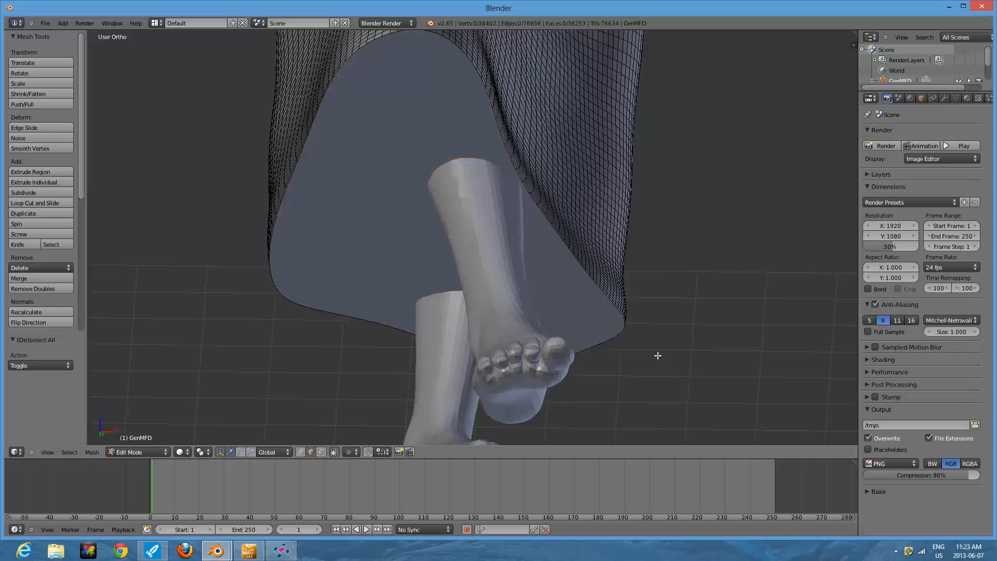
# Step: Select all non-manifold edges of the dress mesh
pyautogui.scroll(-5, 657, 355)
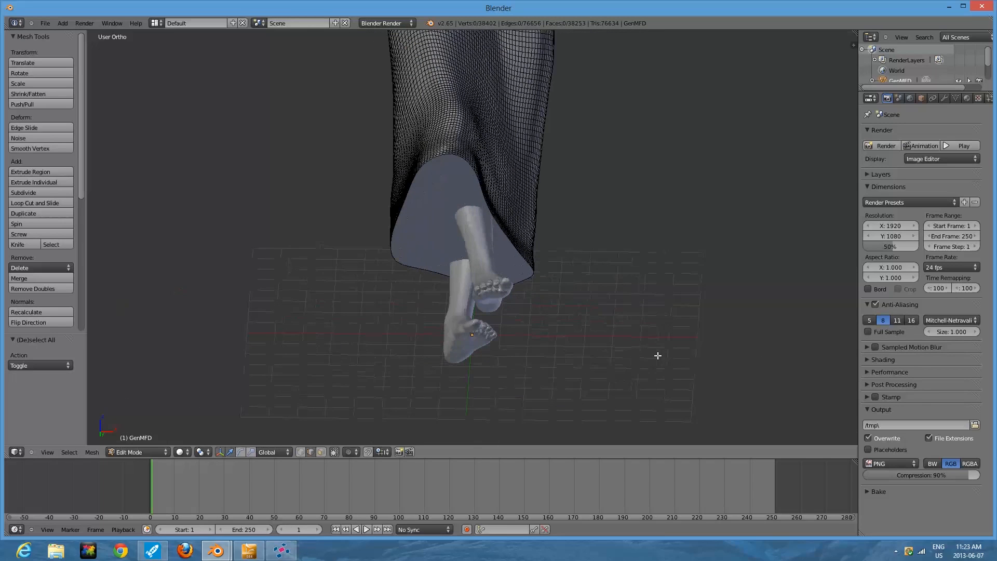
pyautogui.moveTo(561, 243); pyautogui.dragTo(581, 271, button='middle')
pyautogui.scroll(-5, 576, 275)
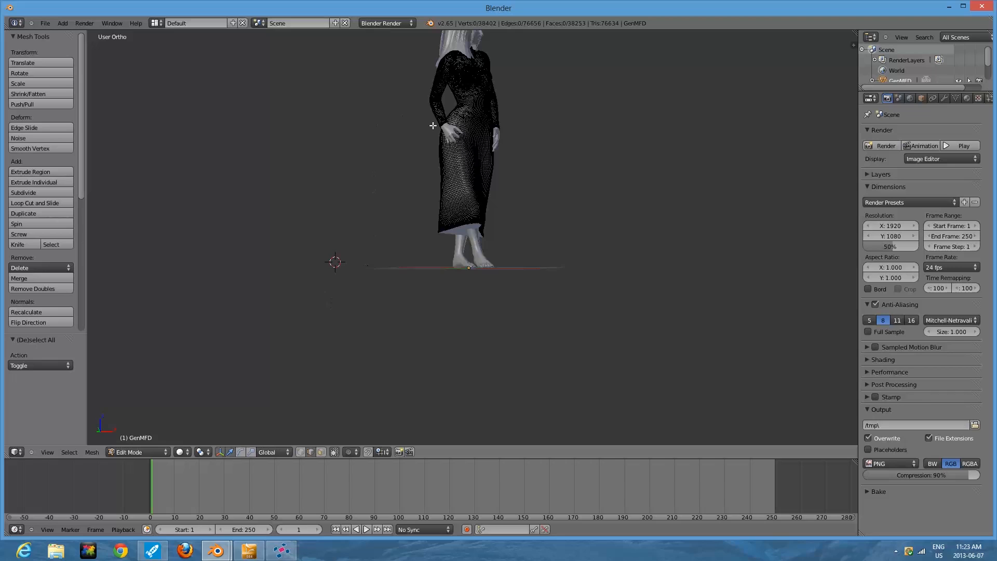
pyautogui.click(69, 452)
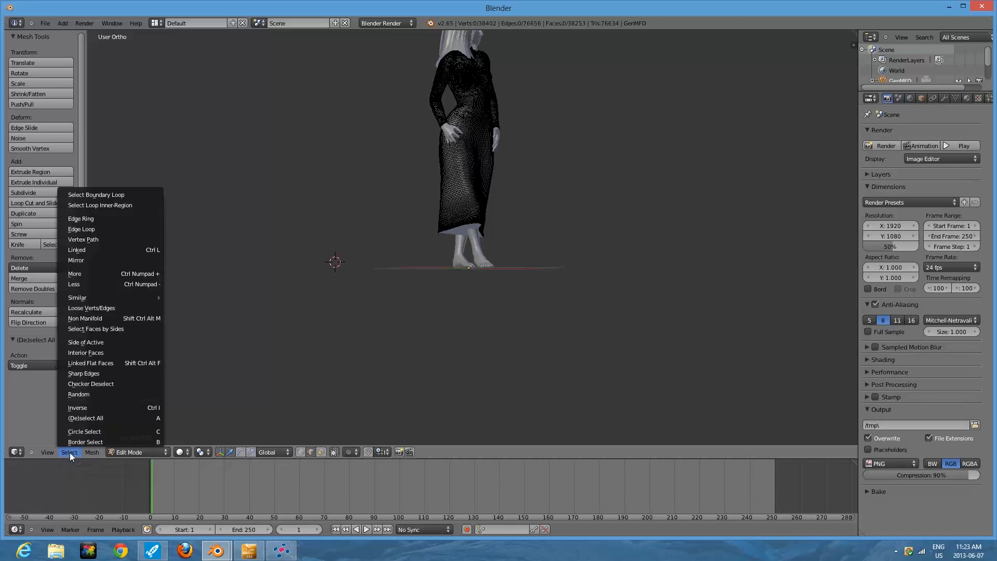
pyautogui.click(82, 319)
# Step: Examine the dress hem, sleeve cuffs and neckline for highlighted non-manifold edges
pyautogui.moveTo(545, 178)
pyautogui.mouseDown(button='middle')
pyautogui.moveTo(505, 204)
pyautogui.moveTo(412, 170)
pyautogui.moveTo(369, 173)
pyautogui.moveTo(550, 193)
pyautogui.mouseUp(button='middle')
pyautogui.scroll(4, 549, 193)
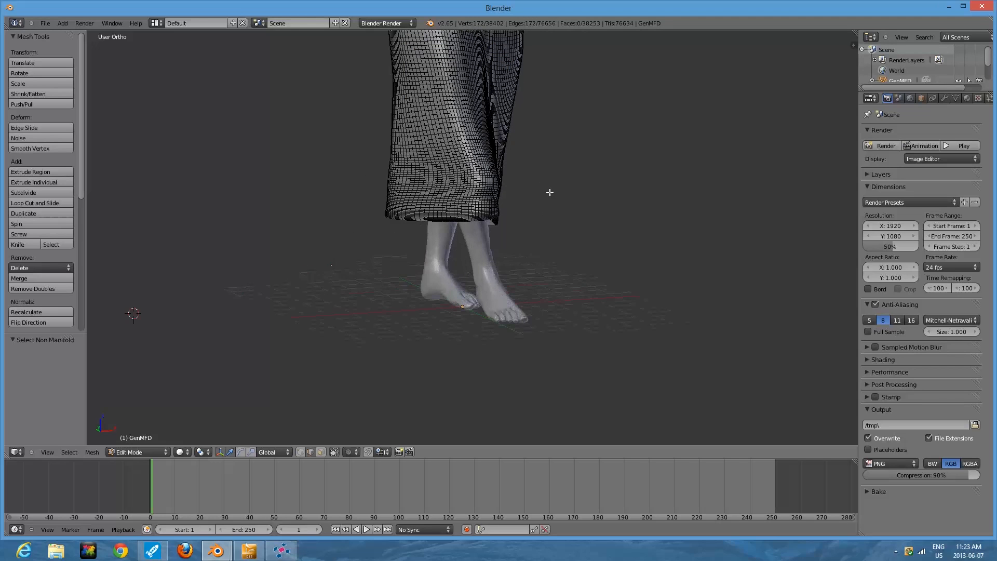
pyautogui.scroll(1, 559, 253)
pyautogui.keyDown('shift'); pyautogui.moveTo(559, 252); pyautogui.dragTo(572, 412, button='middle'); pyautogui.keyUp('shift')
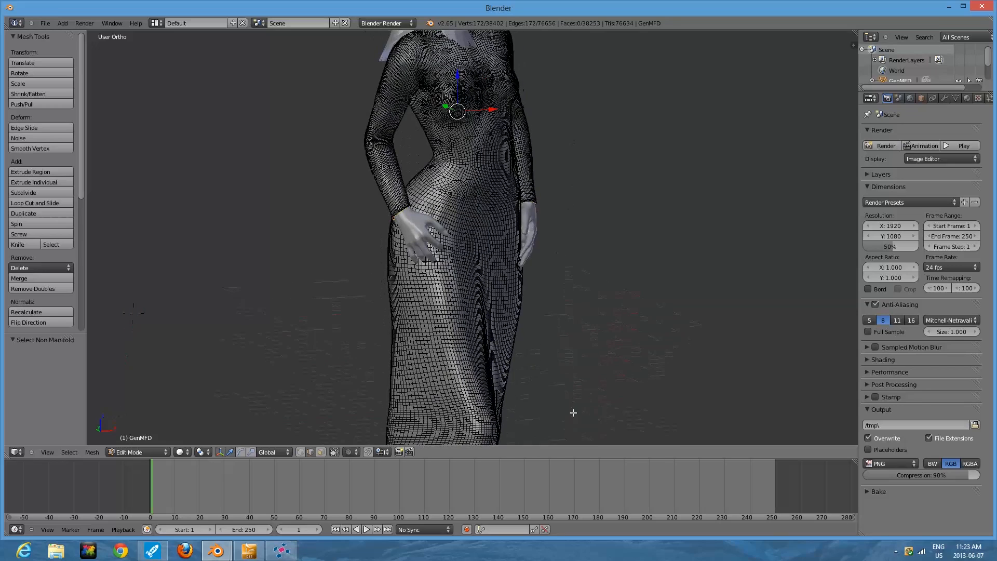
pyautogui.scroll(4, 570, 318)
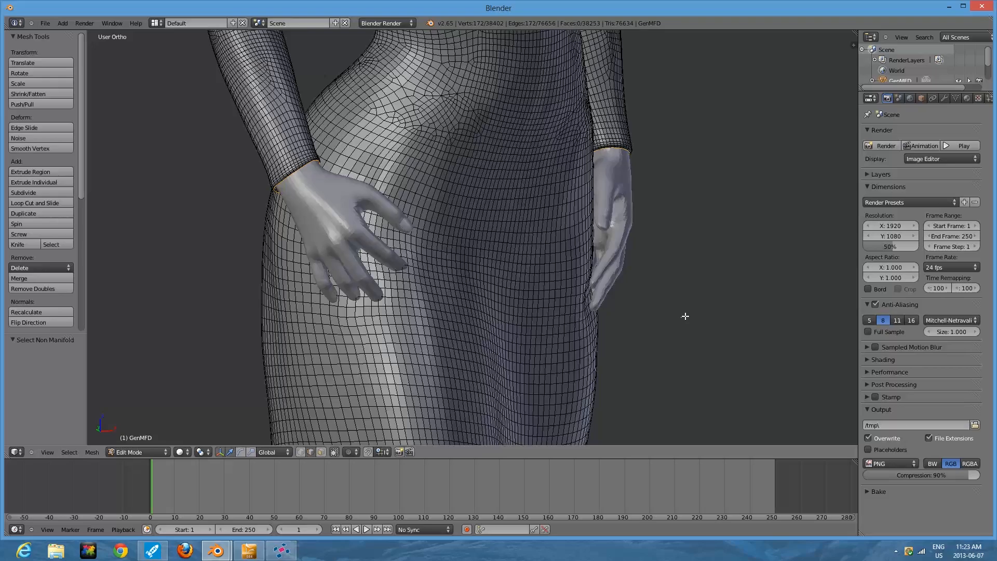
pyautogui.scroll(-7, 685, 316)
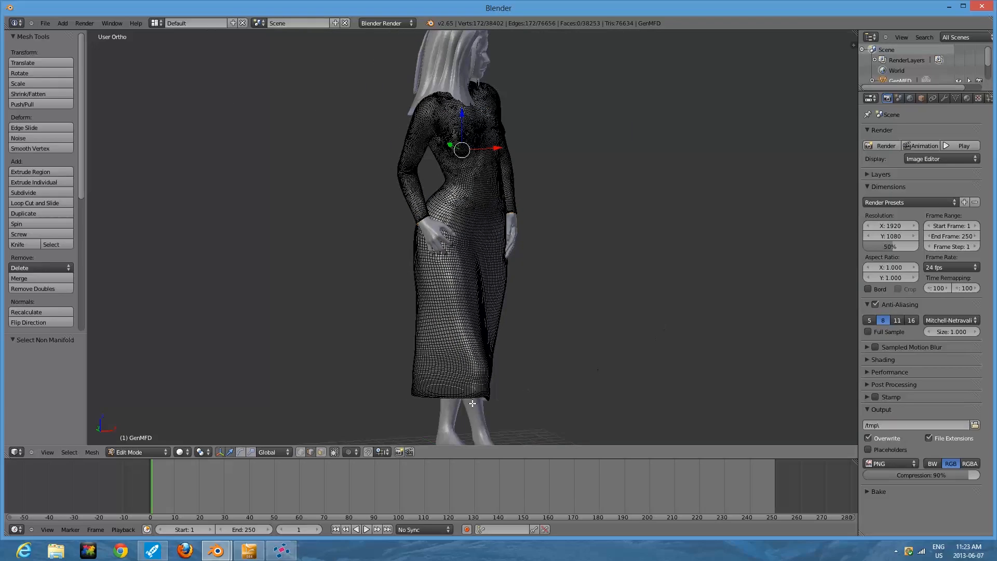
pyautogui.moveTo(563, 236); pyautogui.dragTo(467, 242, button='middle')
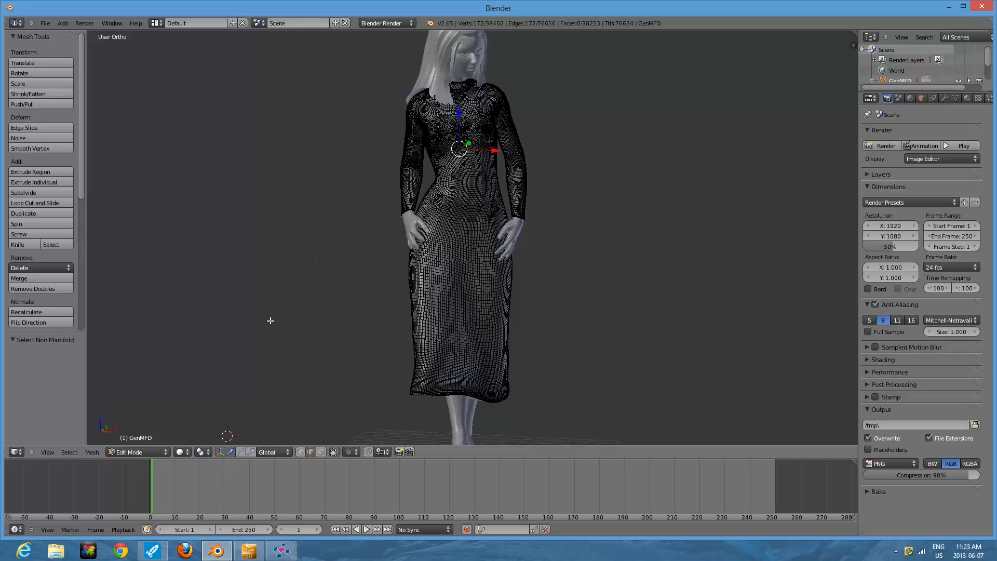
# Step: Return to Object Mode and add a Solidify modifier to the dress
pyautogui.click(123, 453)
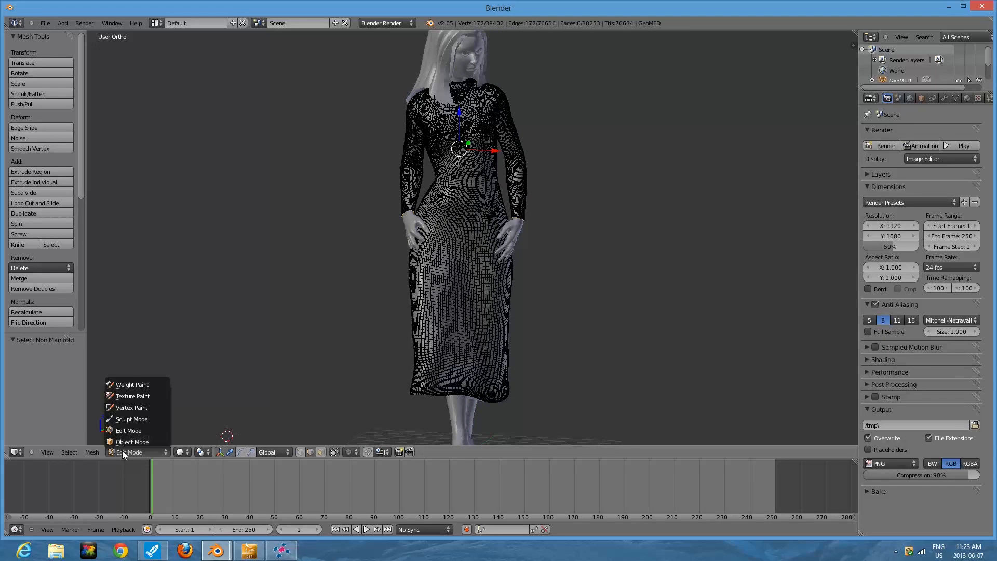
pyautogui.click(123, 444)
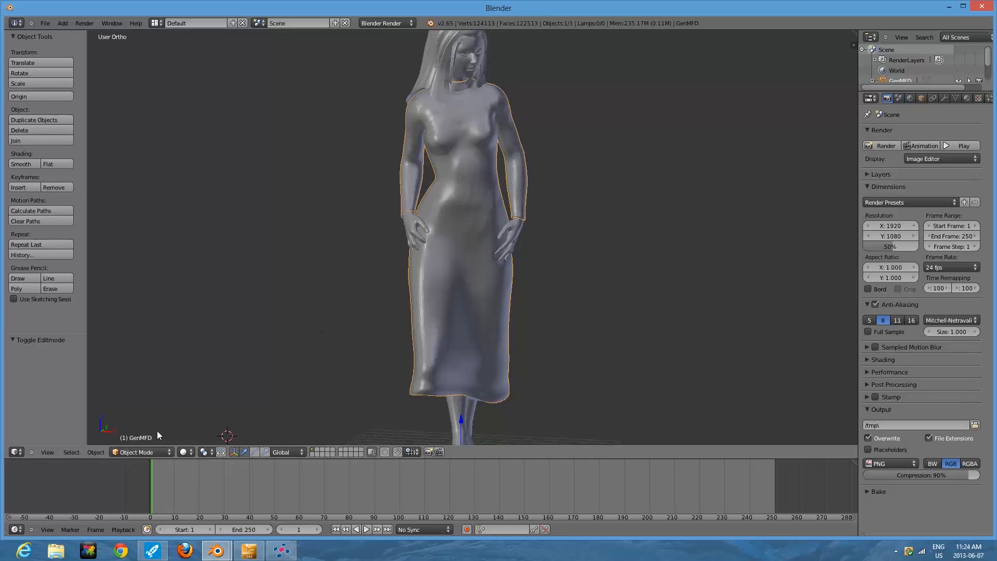
pyautogui.click(141, 448)
pyautogui.click(136, 441)
pyautogui.click(945, 97)
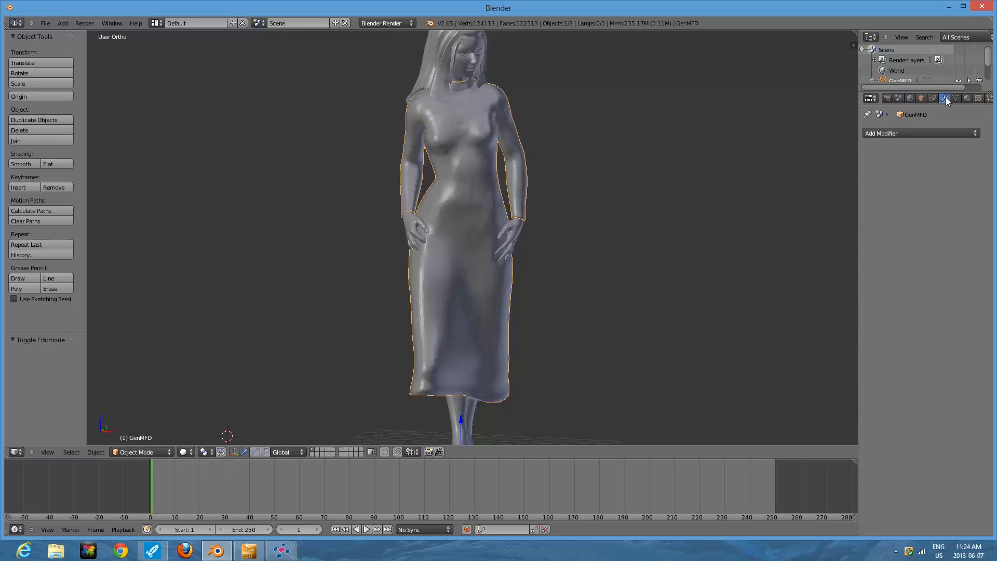
pyautogui.click(892, 133)
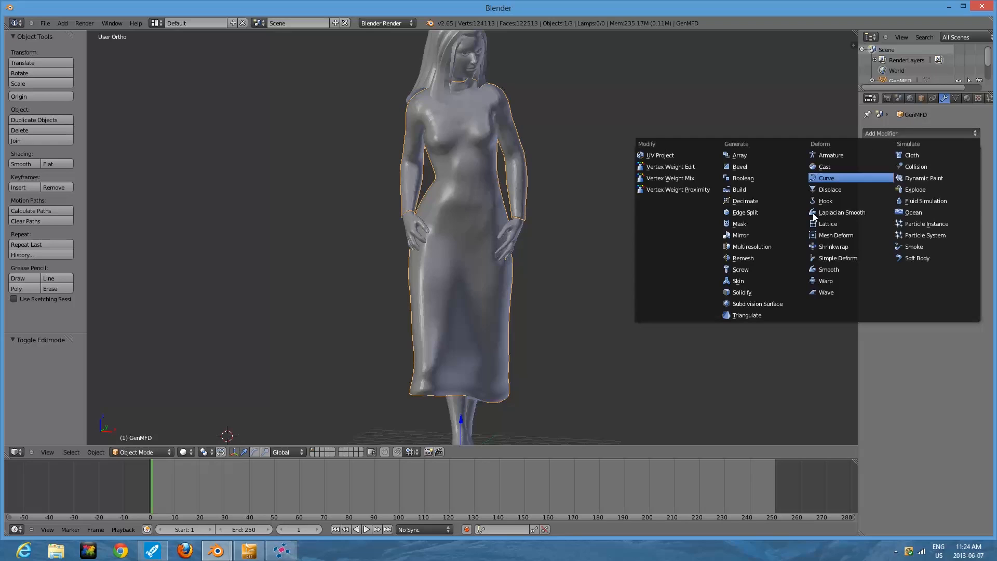
pyautogui.click(748, 293)
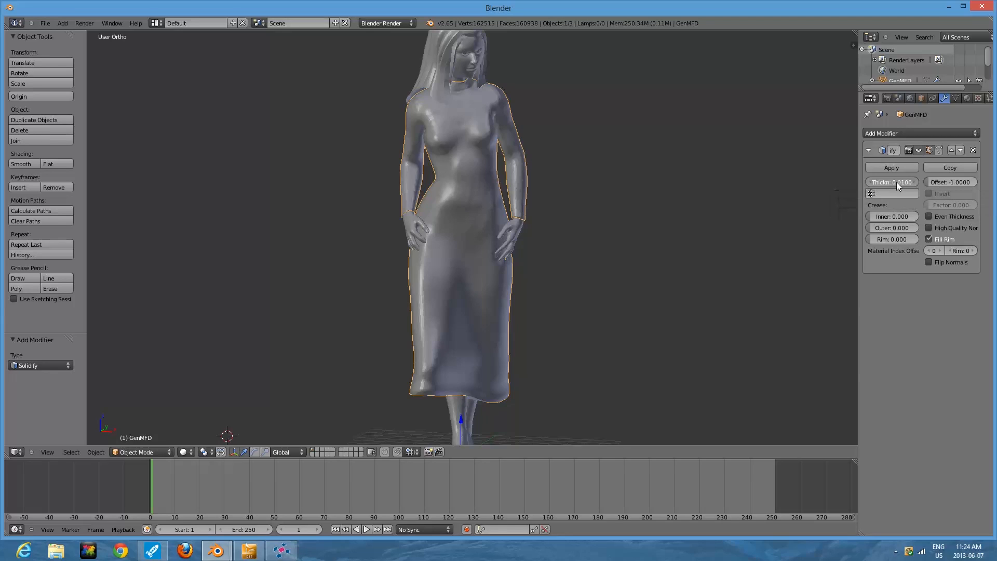
# Step: Give the dress's Solidify modifier a negative thickness, stronger than -0.73, and apply the modifier
pyautogui.moveTo(875, 181); pyautogui.dragTo(820, 196)
pyautogui.scroll(2, 398, 218)
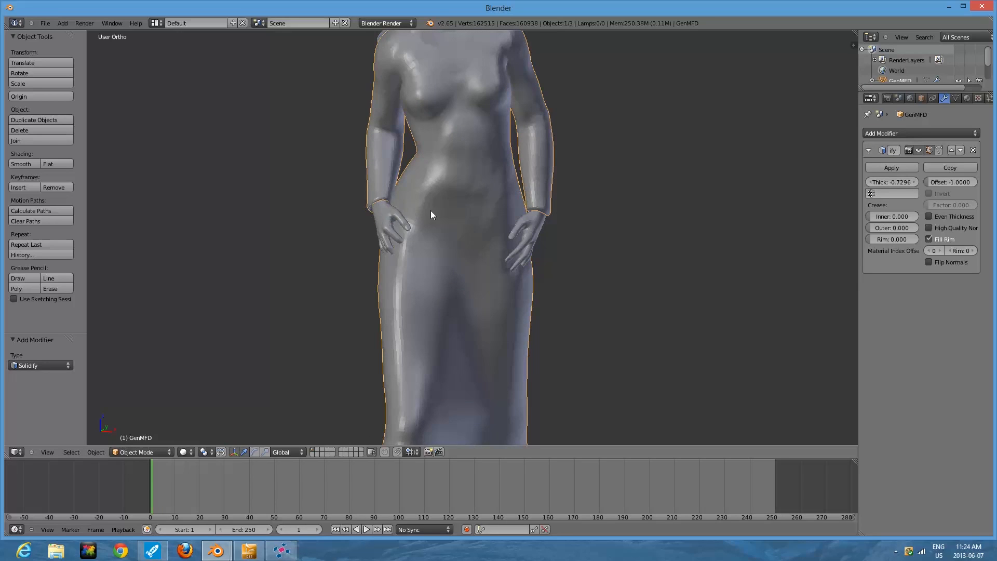
pyautogui.scroll(-5, 432, 212)
pyautogui.scroll(4, 434, 213)
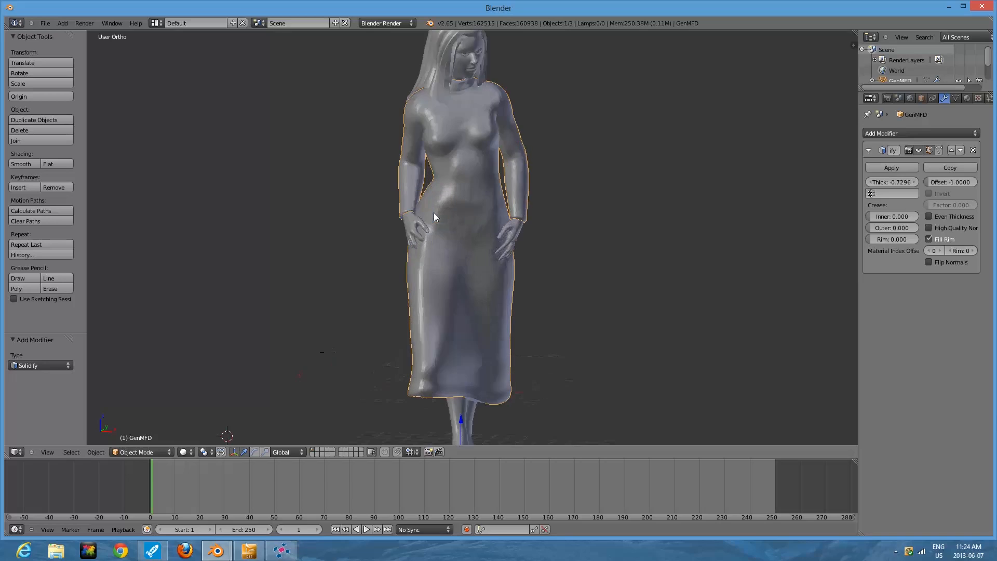
pyautogui.scroll(2, 434, 214)
pyautogui.scroll(-4, 434, 214)
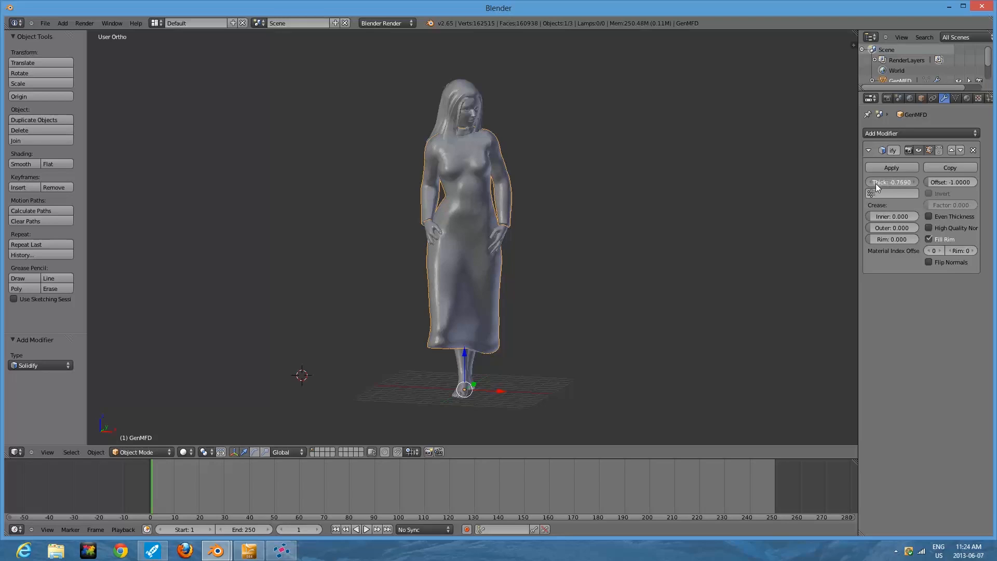
pyautogui.moveTo(863, 182); pyautogui.dragTo(839, 181)
pyautogui.click(882, 168)
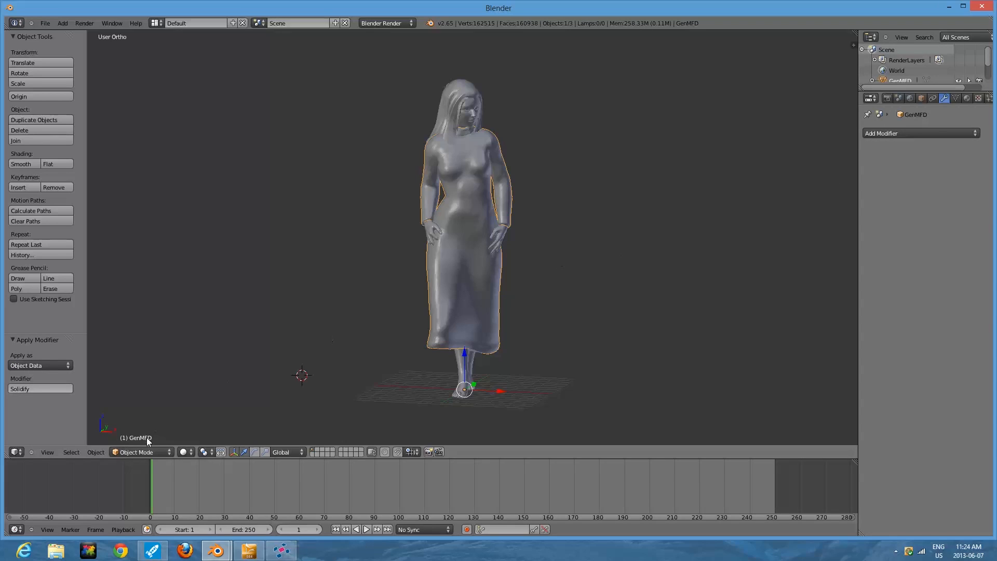
# Step: In Edit Mode, clear the selection, select non-manifold geometry again and check the solidified dress for open edges
pyautogui.click(133, 452)
pyautogui.click(133, 431)
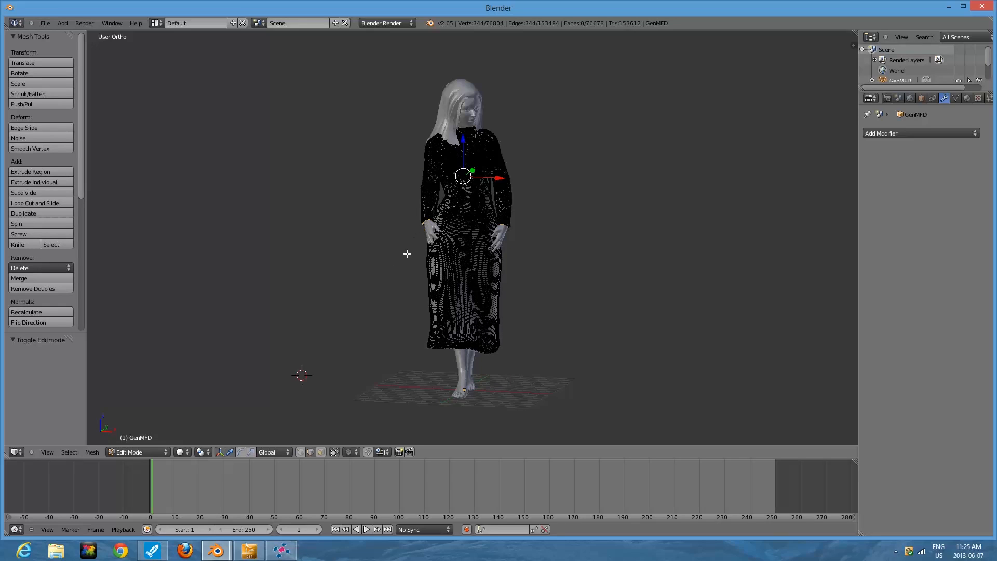
pyautogui.press('a')
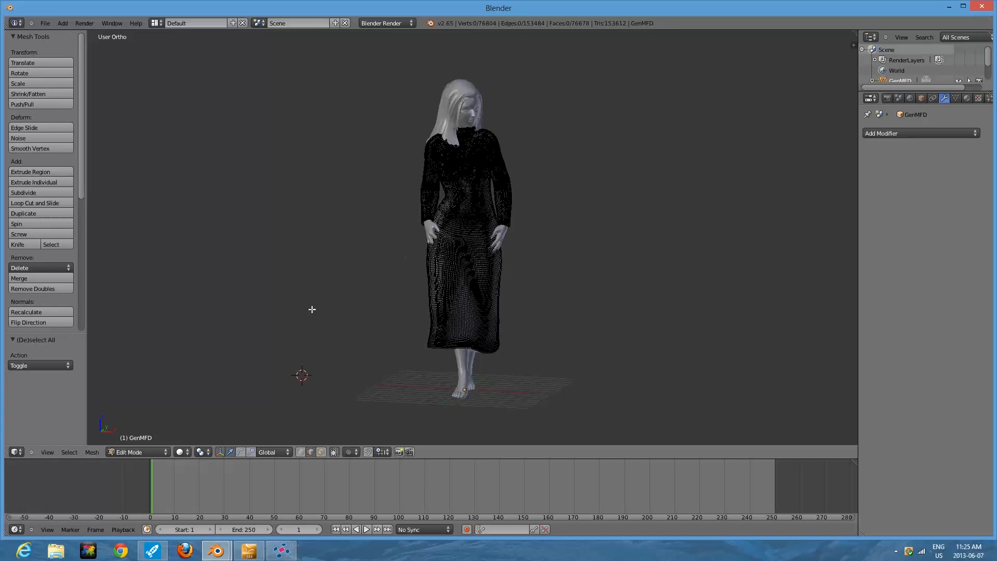
pyautogui.click(70, 451)
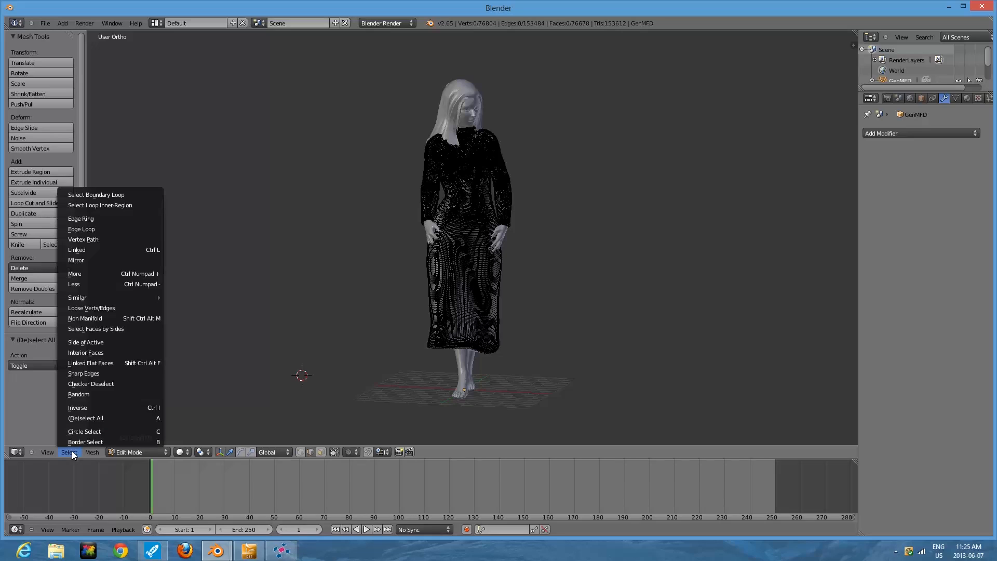
pyautogui.click(93, 319)
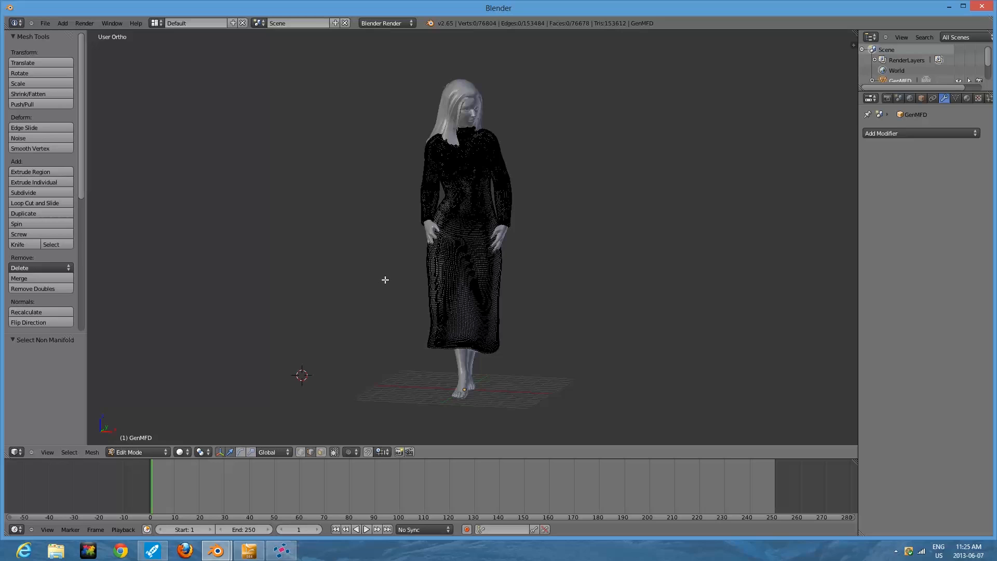
pyautogui.scroll(6, 383, 285)
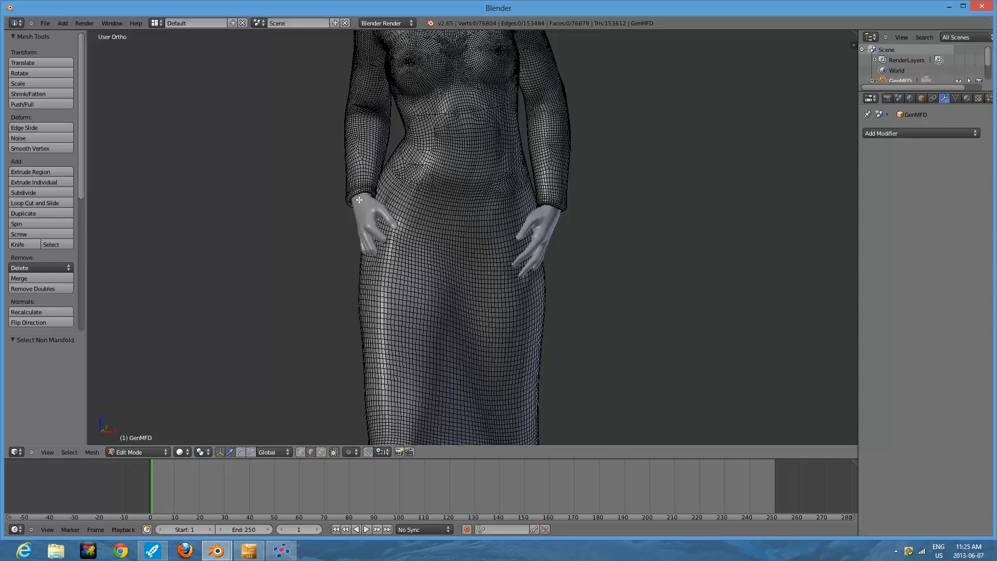
pyautogui.scroll(-6, 393, 352)
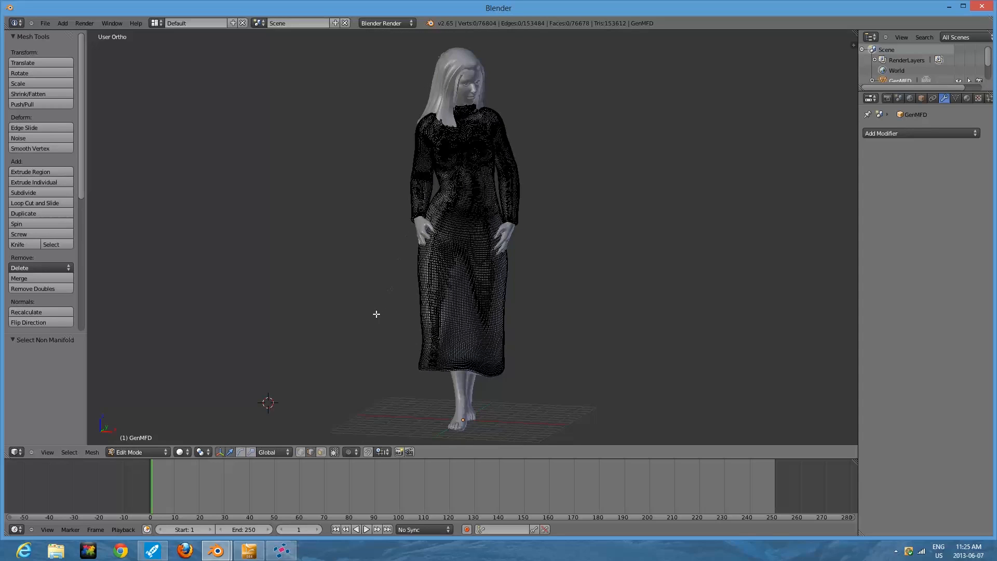
pyautogui.scroll(2, 376, 313)
pyautogui.scroll(-2, 376, 314)
# Step: Return to Object Mode and select the Genesis body mesh
pyautogui.click(144, 454)
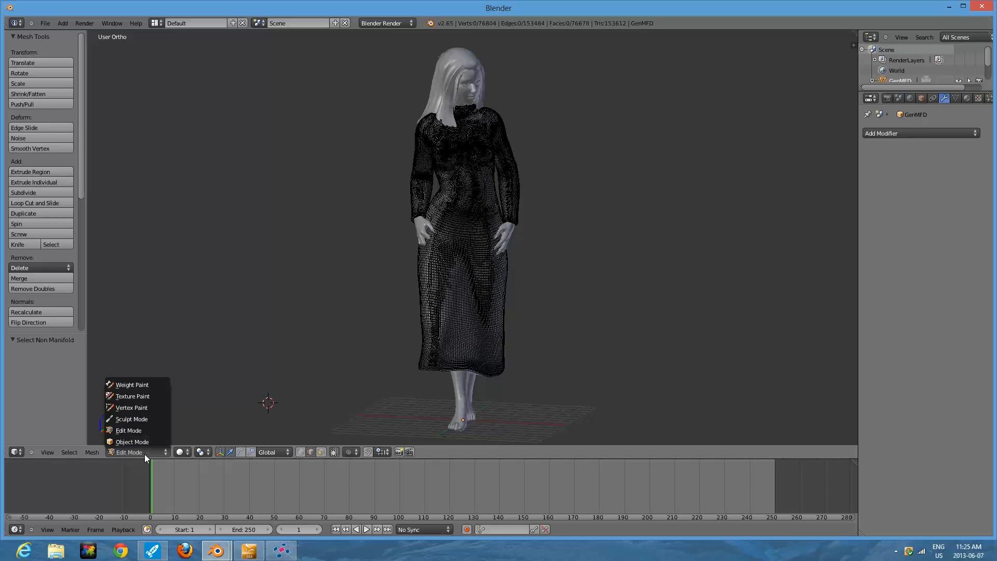
pyautogui.click(136, 443)
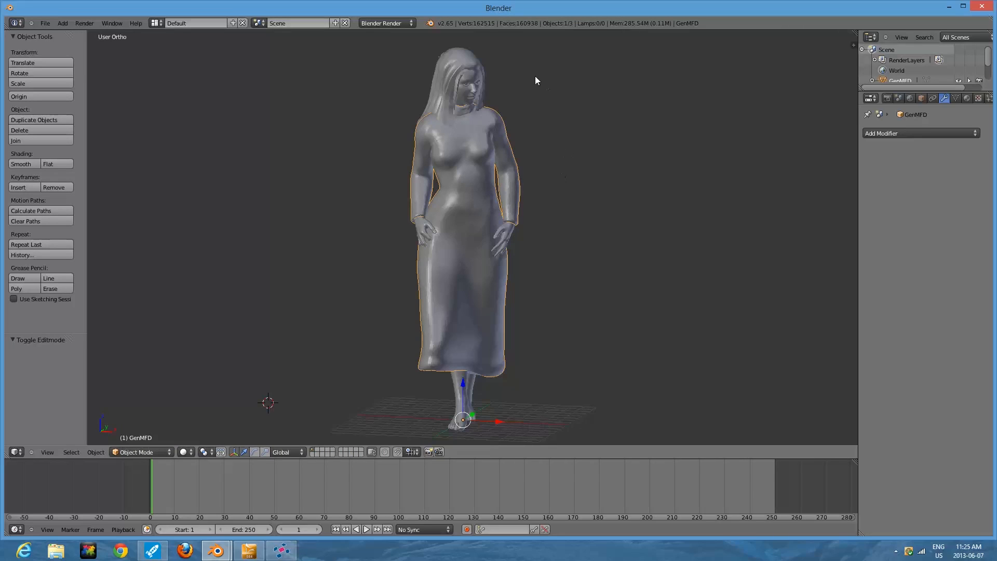
pyautogui.rightClick(473, 79)
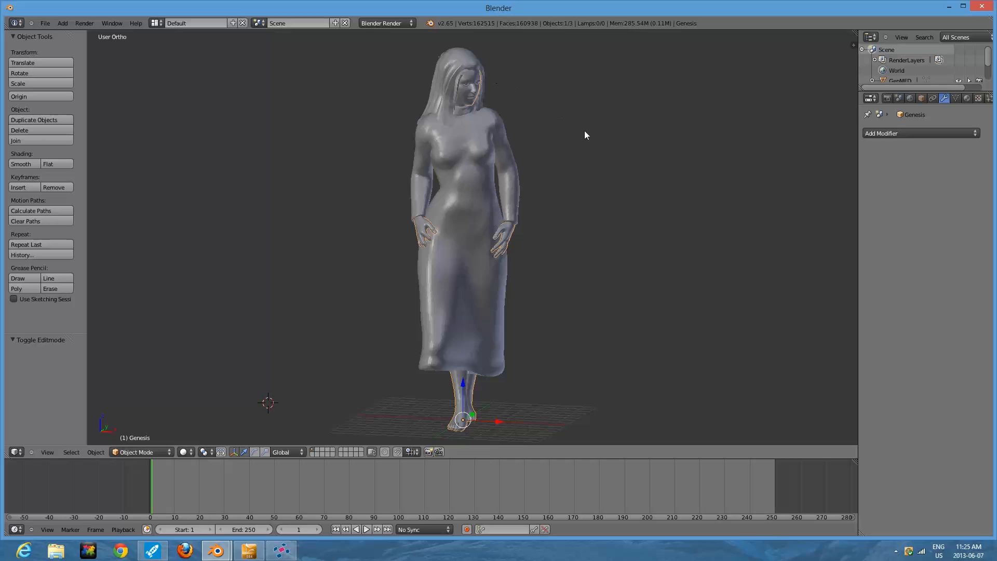
# Step: Examine the body's hands and fingers around the sleeve cuffs from close up and from a turned view
pyautogui.scroll(1, 590, 216)
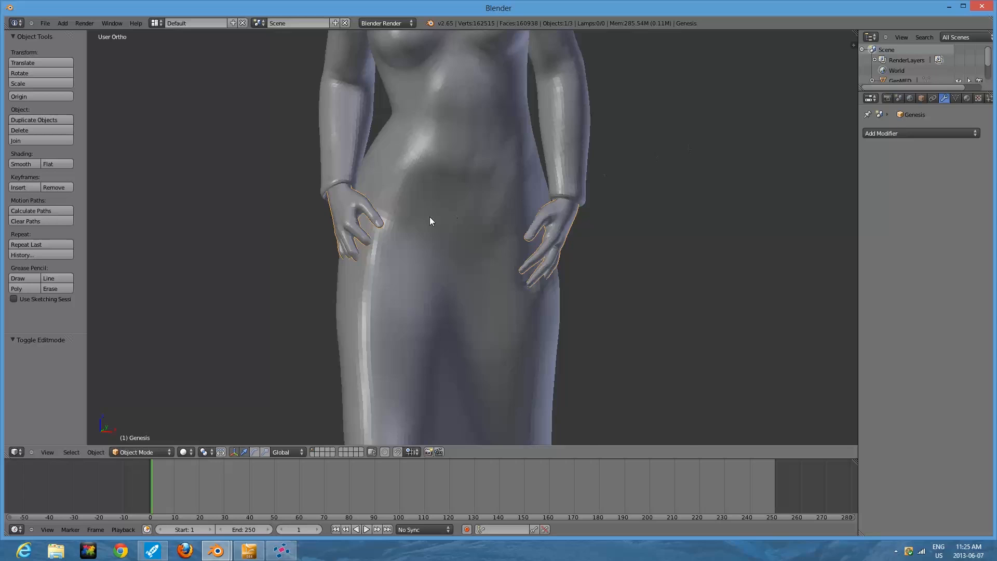
pyautogui.scroll(2, 429, 216)
pyautogui.scroll(-1, 426, 210)
pyautogui.scroll(2, 357, 239)
pyautogui.moveTo(356, 239); pyautogui.dragTo(411, 234, button='middle')
pyautogui.scroll(-5, 411, 233)
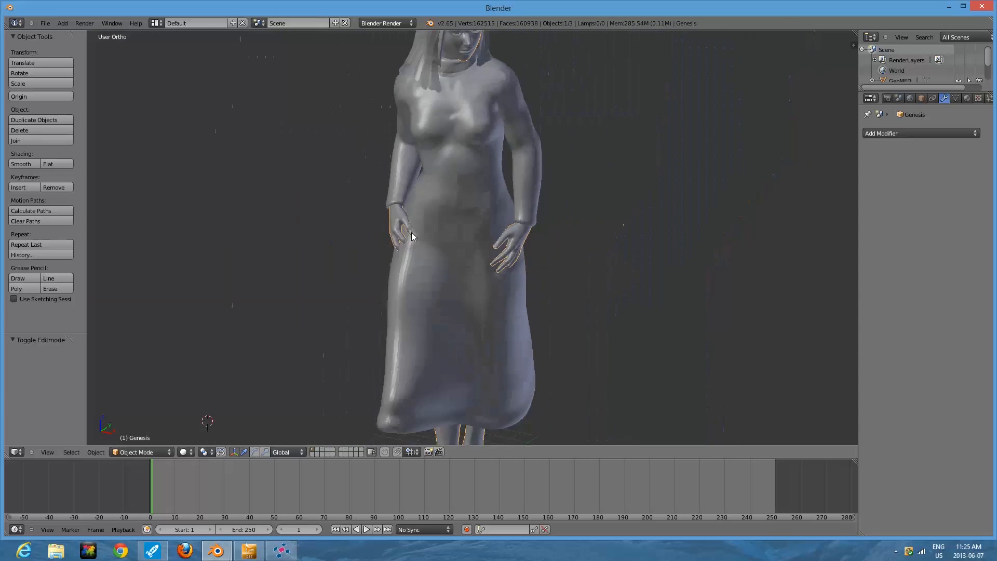
pyautogui.scroll(-2, 411, 233)
pyautogui.scroll(6, 411, 234)
pyautogui.scroll(-1, 431, 224)
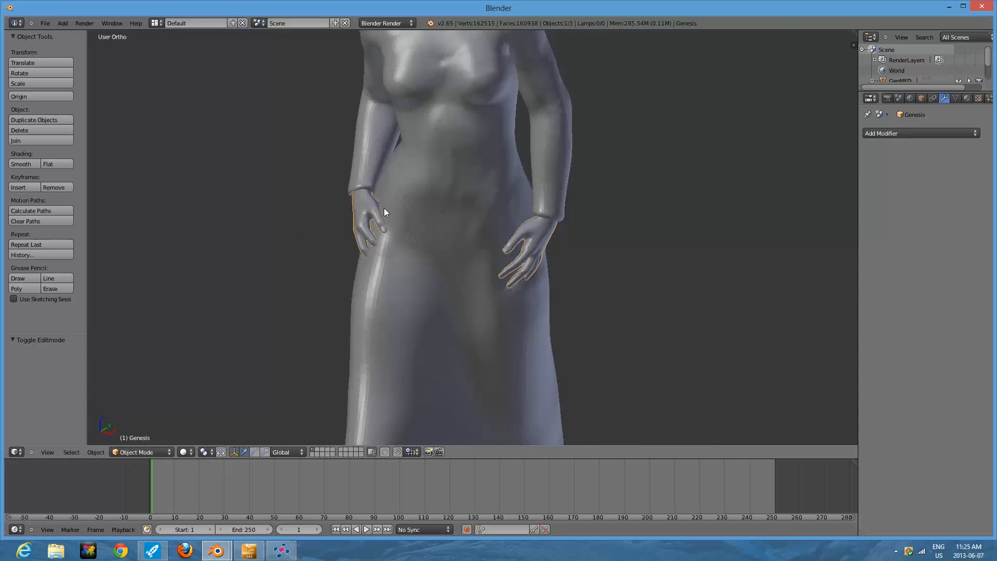
# Step: Add a Solidify modifier to the body mesh, set its thickness to -0.1943 and check the fingers
pyautogui.click(887, 133)
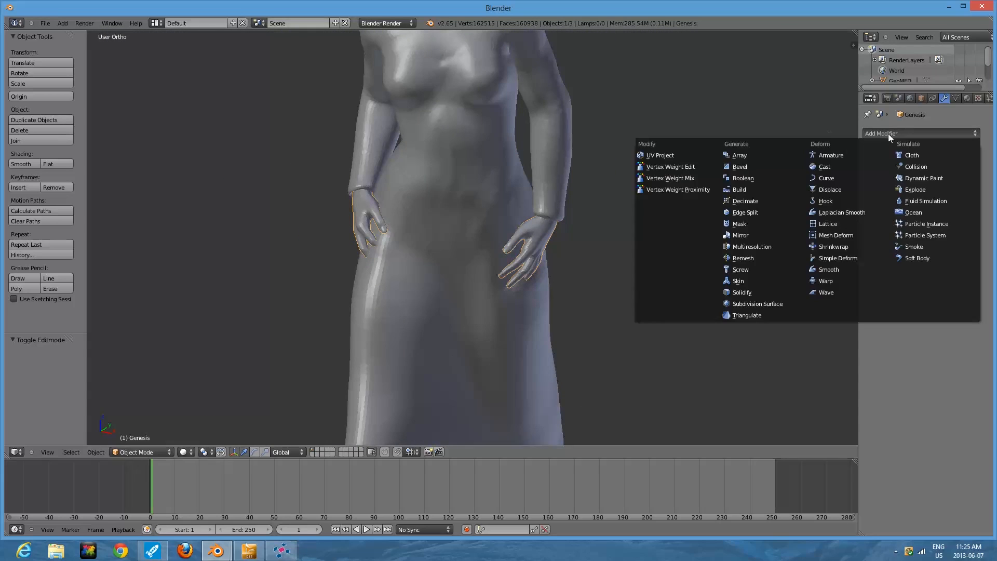
pyautogui.click(747, 291)
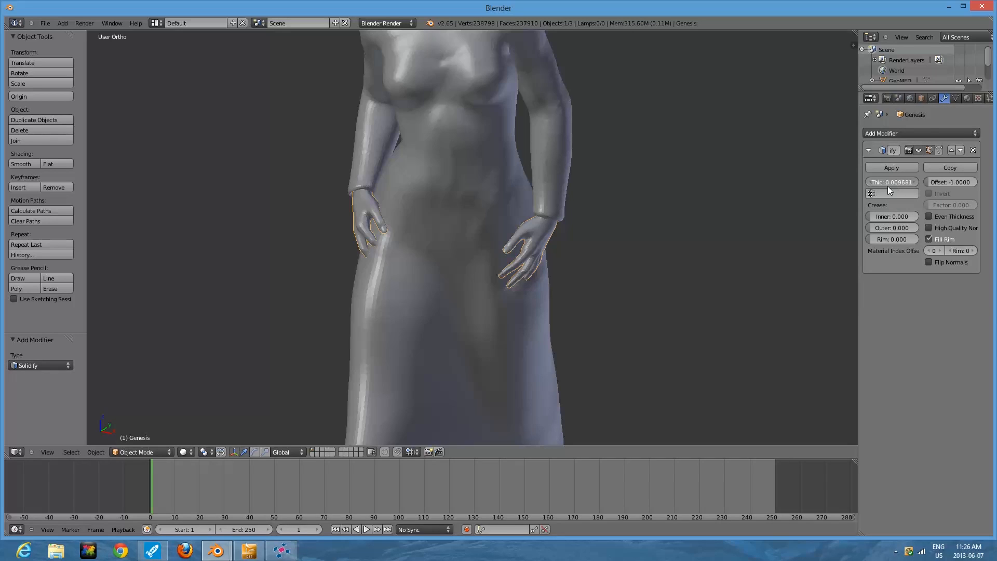
pyautogui.moveTo(870, 192); pyautogui.dragTo(857, 190)
pyautogui.scroll(4, 676, 250)
pyautogui.scroll(-3, 675, 249)
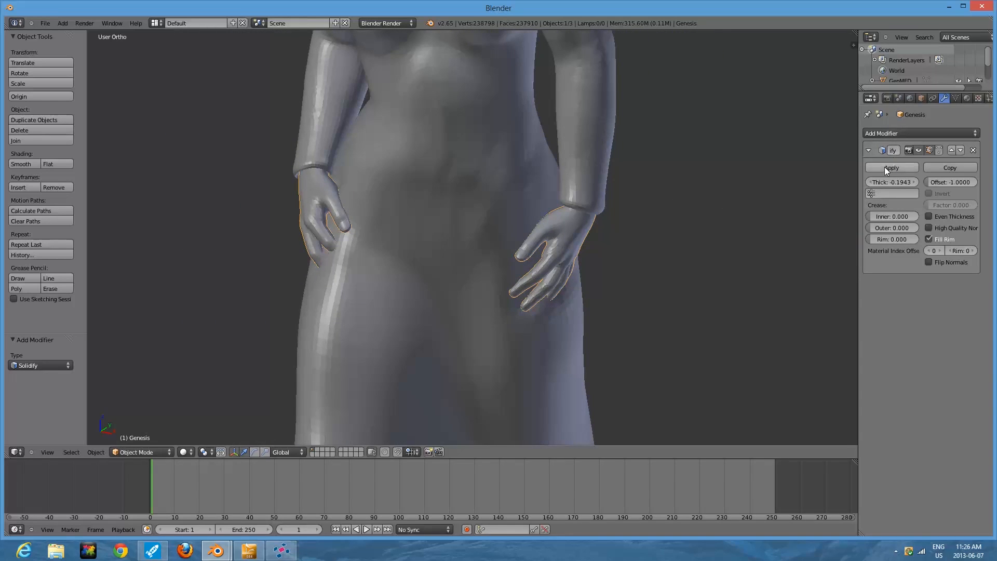
pyautogui.scroll(-6, 640, 216)
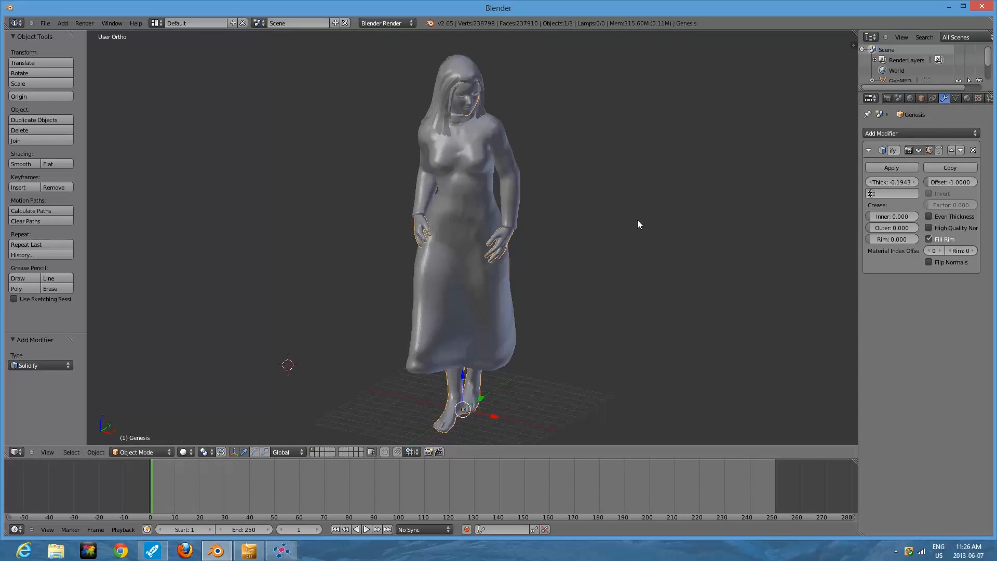
pyautogui.scroll(6, 638, 221)
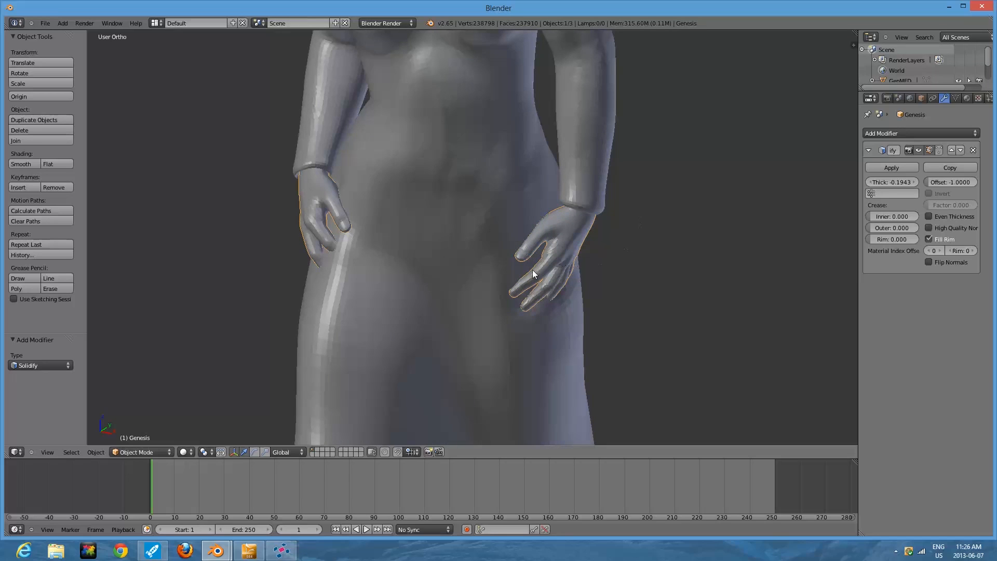
pyautogui.scroll(-3, 569, 249)
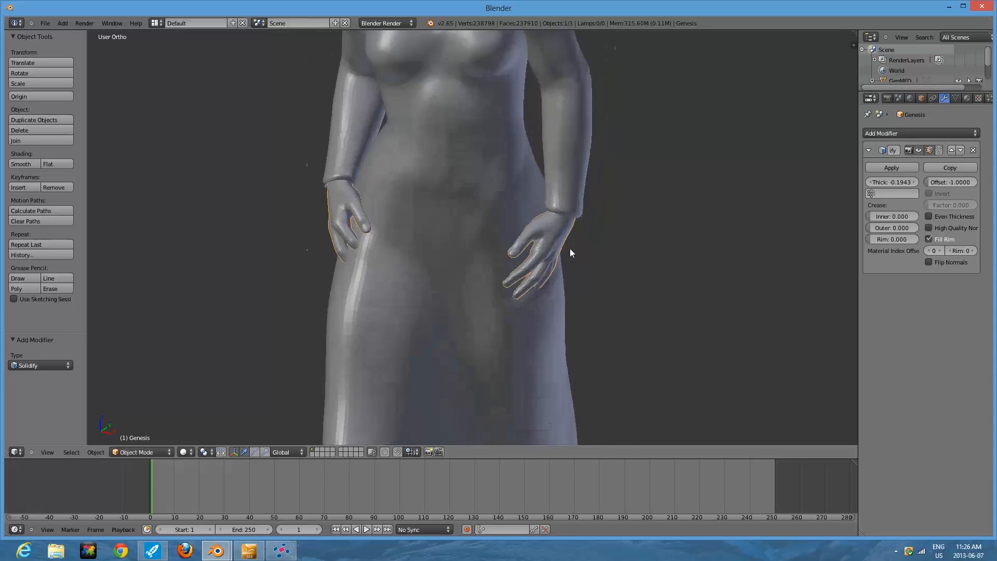
# Step: Set the body mesh's Solidify thickness to -0.5319 and apply the modifier
pyautogui.scroll(5, 569, 249)
pyautogui.moveTo(572, 226); pyautogui.dragTo(913, 196, button='middle')
pyautogui.moveTo(893, 185); pyautogui.dragTo(850, 186)
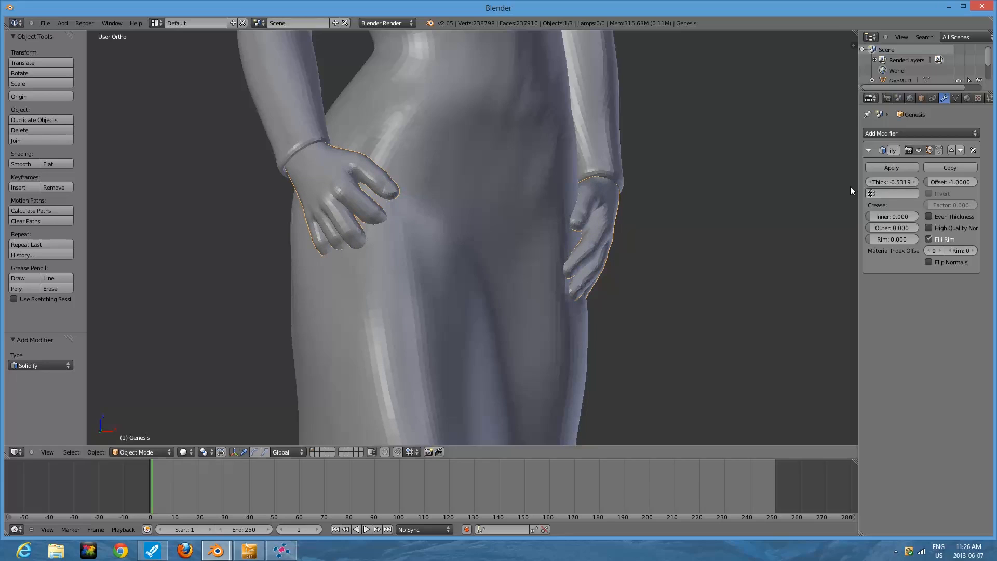
pyautogui.click(889, 167)
pyautogui.scroll(-5, 749, 224)
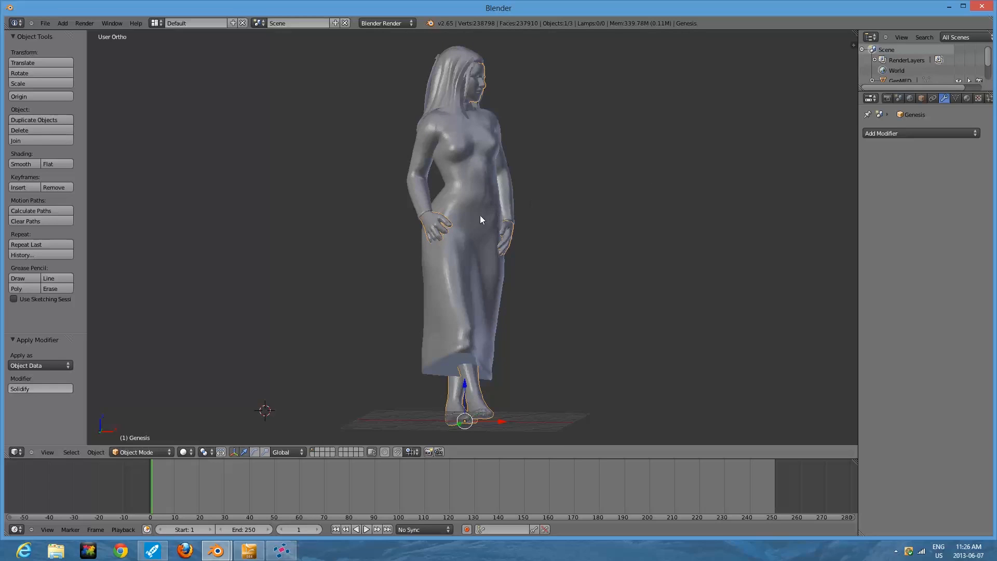
# Step: Select the hair mesh and add a Solidify modifier to it
pyautogui.scroll(-1, 480, 215)
pyautogui.scroll(2, 519, 232)
pyautogui.moveTo(519, 232); pyautogui.dragTo(519, 257, button='middle')
pyautogui.scroll(-1, 564, 274)
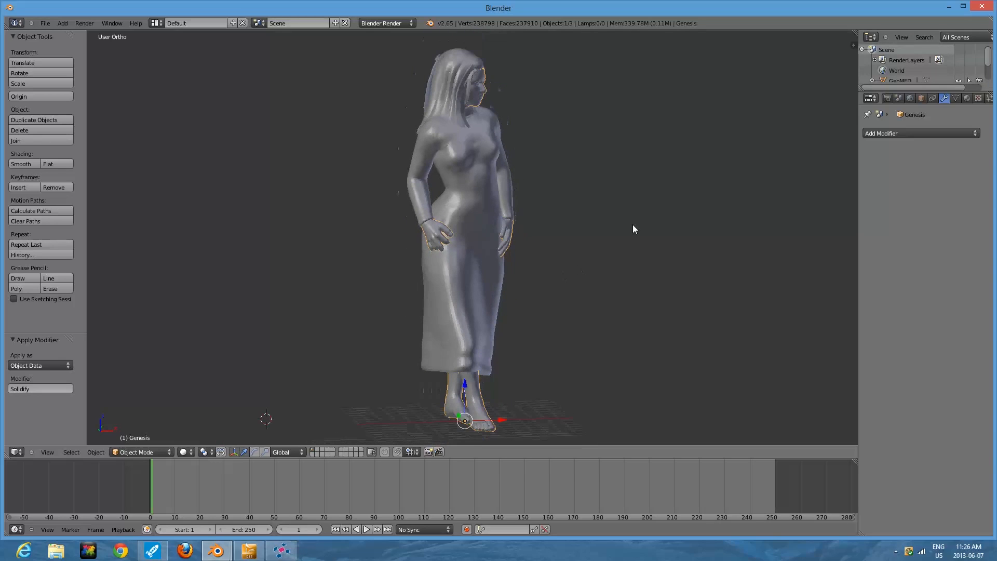
pyautogui.rightClick(453, 226)
pyautogui.rightClick(435, 238)
pyautogui.rightClick(452, 82)
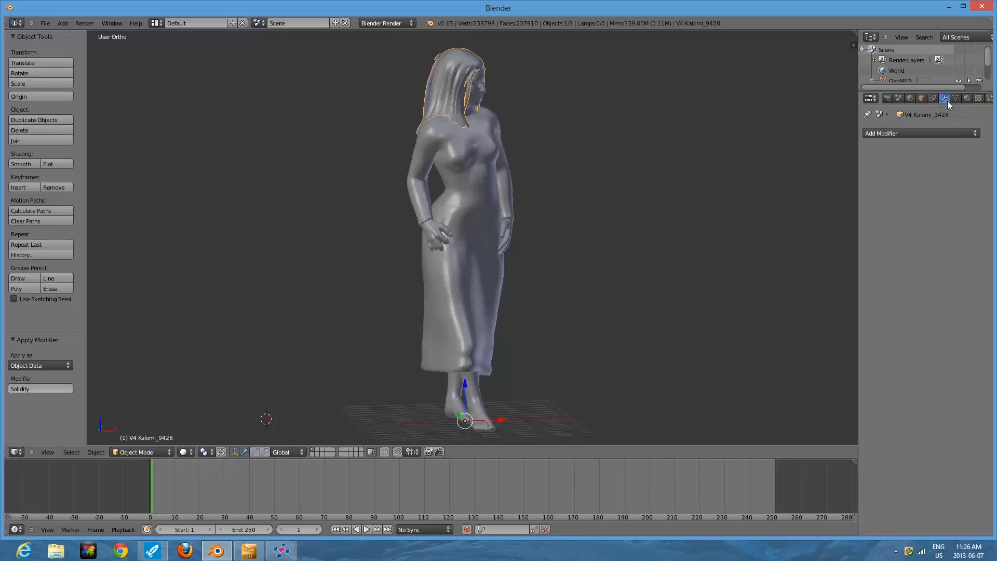
pyautogui.click(921, 133)
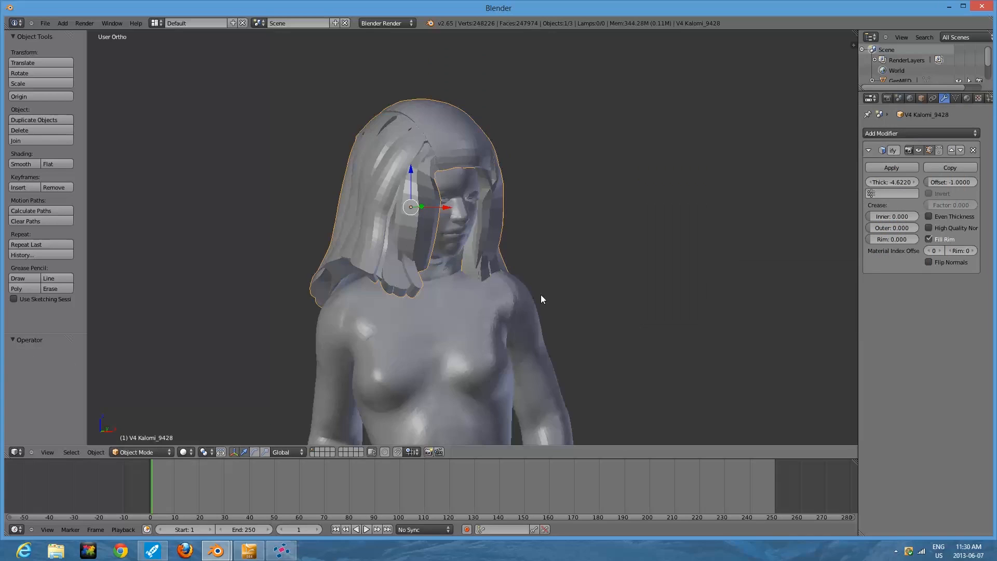
# Step: Undo the hair's last thickness change, using -1.7200 as its Solidify thickness instead, and apply the modifier
pyautogui.hotkey('ctrl', 'z')
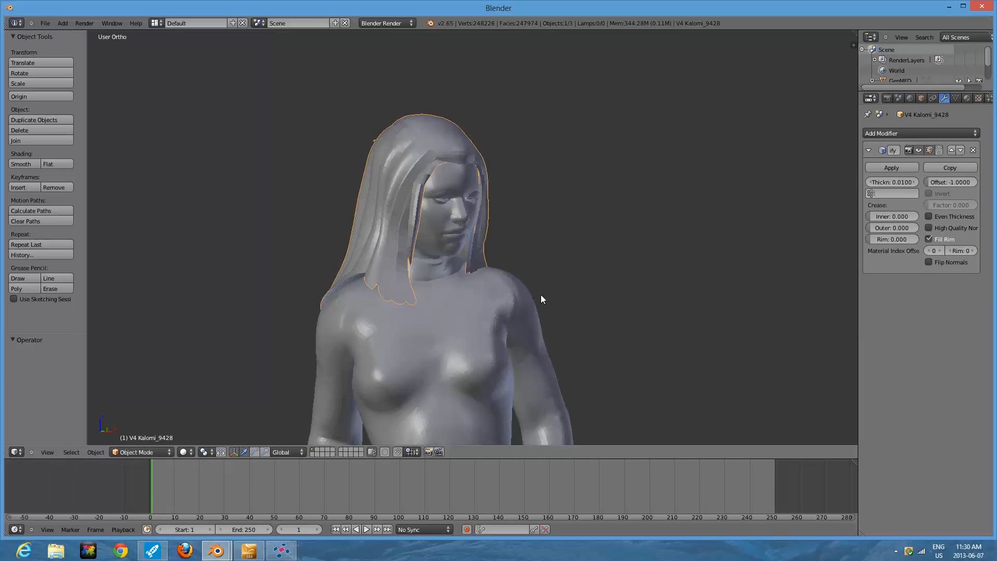
pyautogui.scroll(-2, 541, 294)
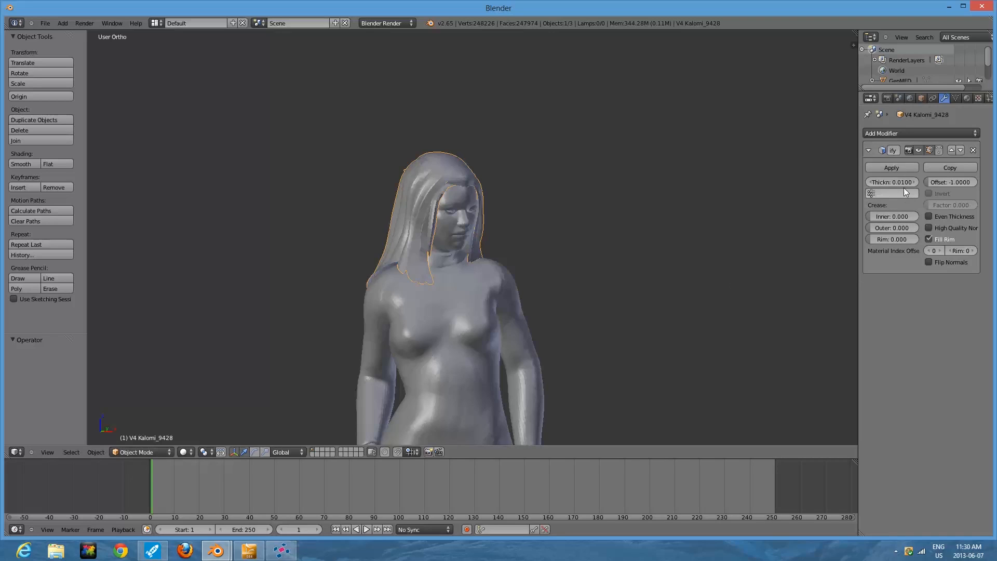
pyautogui.moveTo(891, 182); pyautogui.dragTo(763, 212)
pyautogui.scroll(-2, 497, 262)
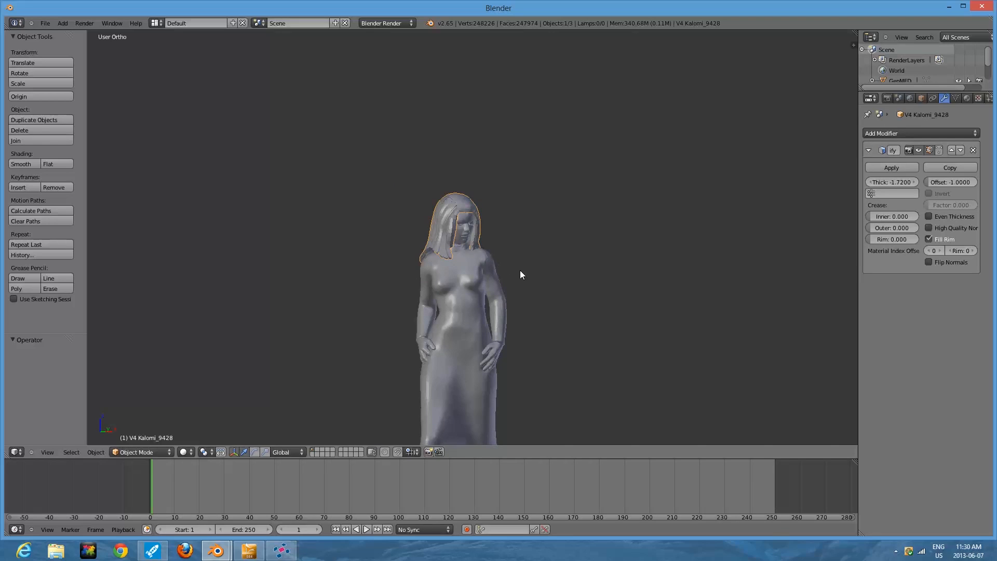
pyautogui.click(904, 168)
pyautogui.scroll(-2, 540, 304)
pyautogui.scroll(3, 537, 309)
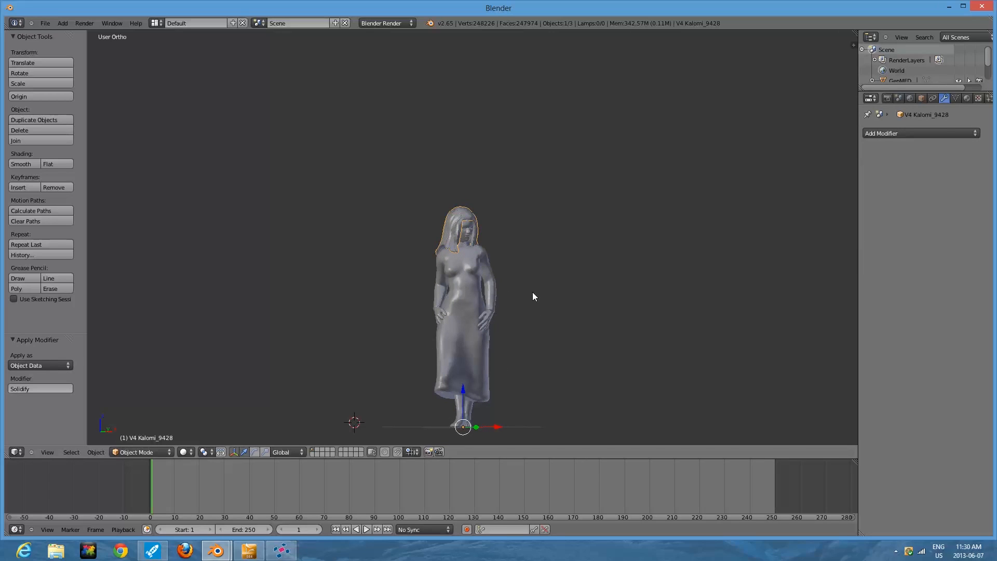
# Step: Join all the figure's meshes into one object and set its origin to the center of mass
pyautogui.press('a')
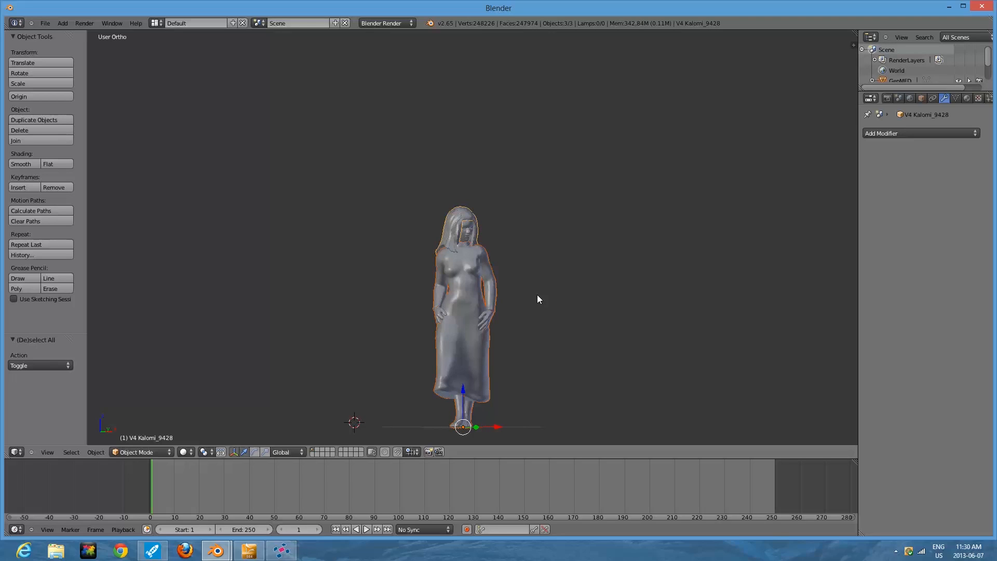
pyautogui.hotkey('ctrl', 'j')
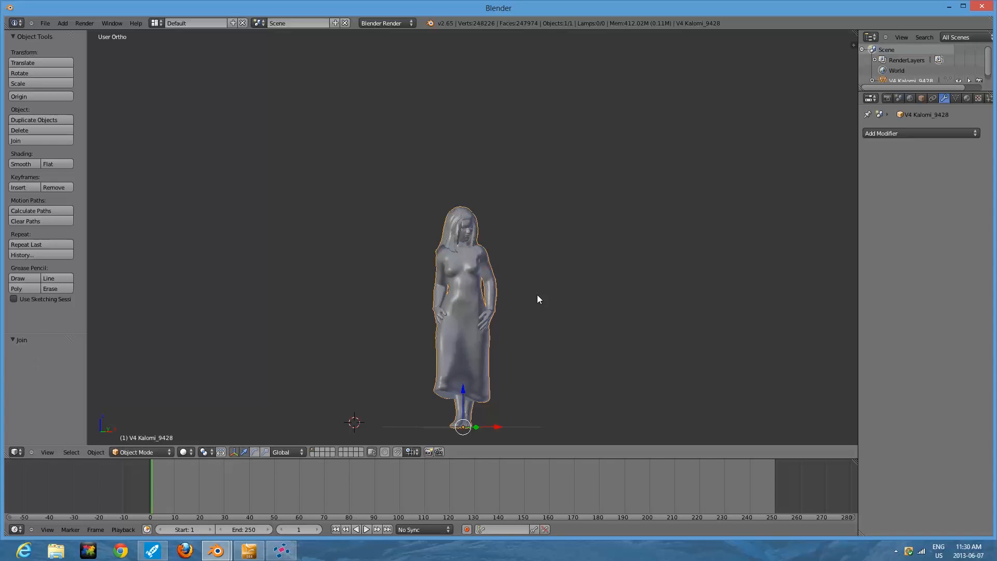
pyautogui.scroll(2, 512, 325)
pyautogui.scroll(-2, 512, 325)
pyautogui.click(29, 96)
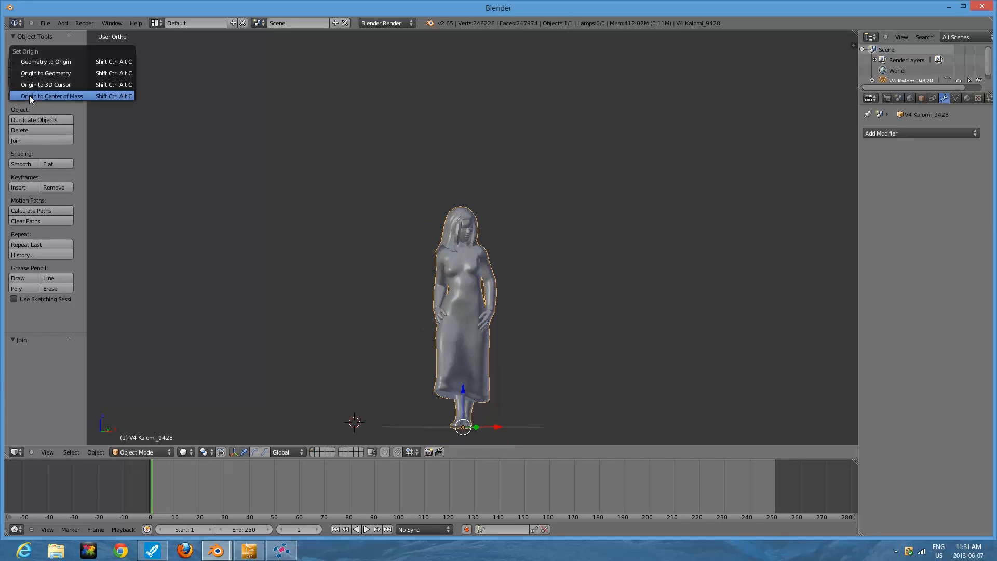
pyautogui.click(29, 97)
# Step: Examine the joined figure from close up and at full length, comparing perspective and orthographic projection
pyautogui.scroll(3, 535, 338)
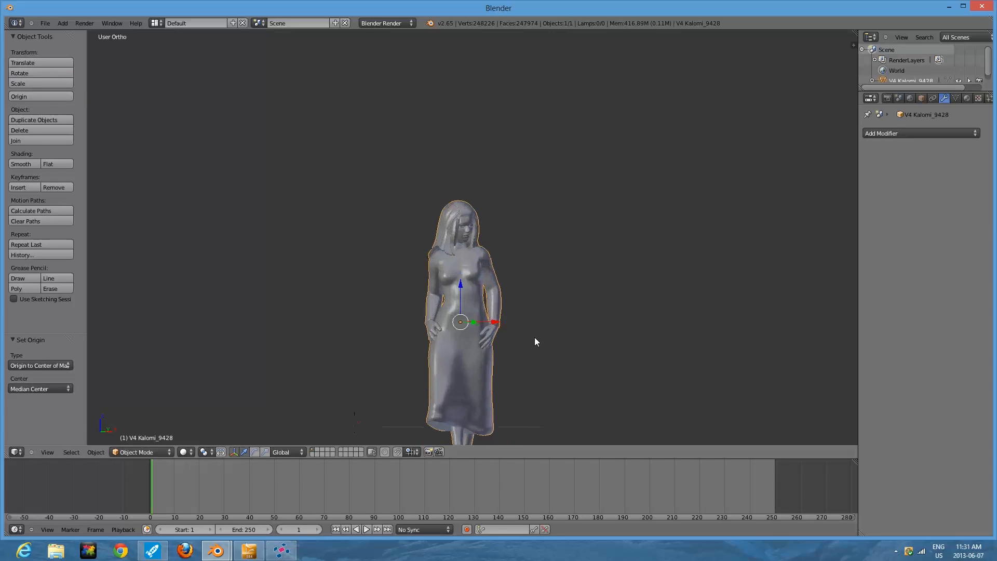
pyautogui.scroll(-1, 535, 339)
pyautogui.scroll(-1, 535, 339)
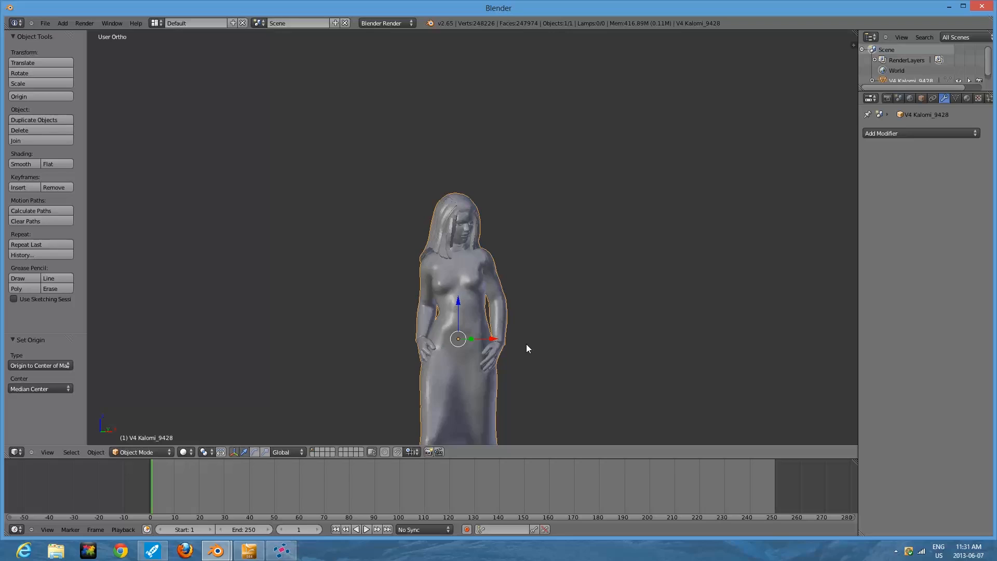
pyautogui.scroll(-2, 525, 344)
pyautogui.scroll(1, 526, 344)
pyautogui.scroll(-1, 526, 344)
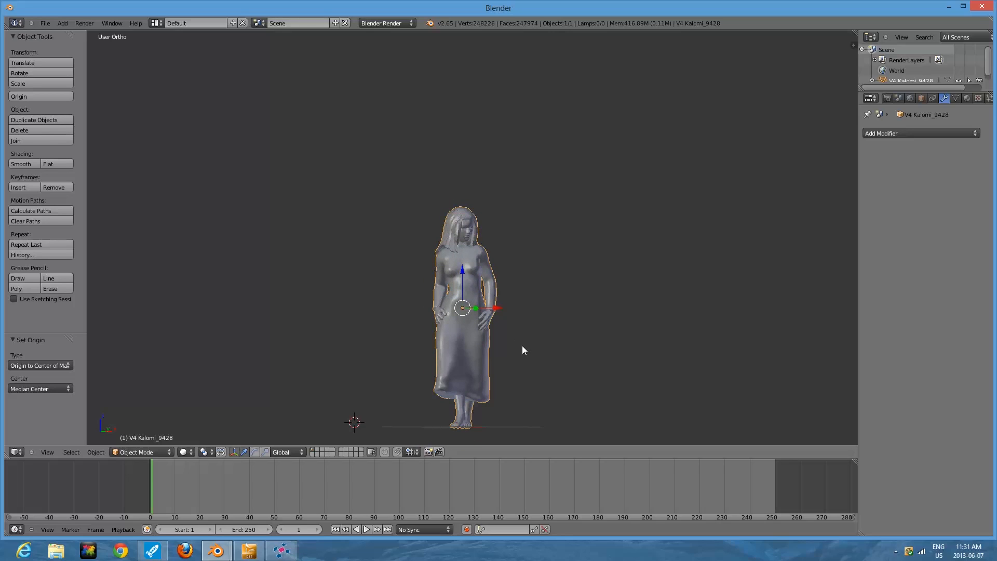
pyautogui.press('KP_5')
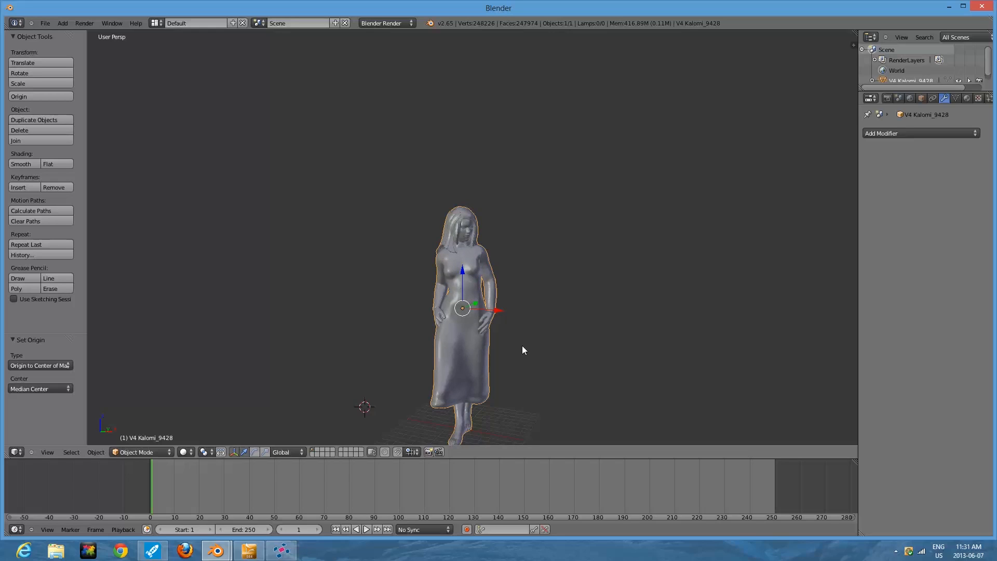
pyautogui.press('KP_5')
pyautogui.scroll(4, 522, 345)
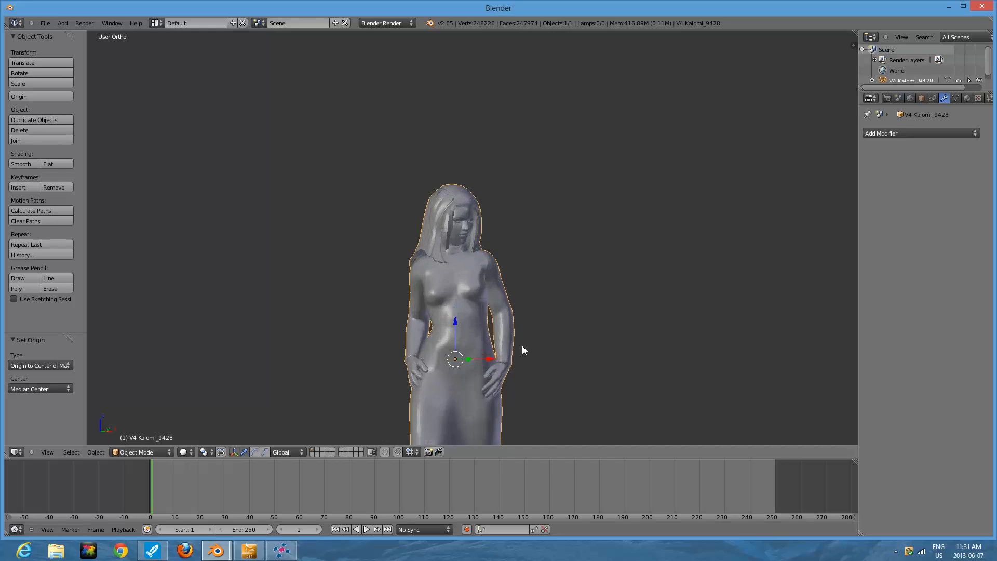
pyautogui.moveTo(546, 364); pyautogui.dragTo(512, 373, button='middle')
pyautogui.scroll(-4, 530, 371)
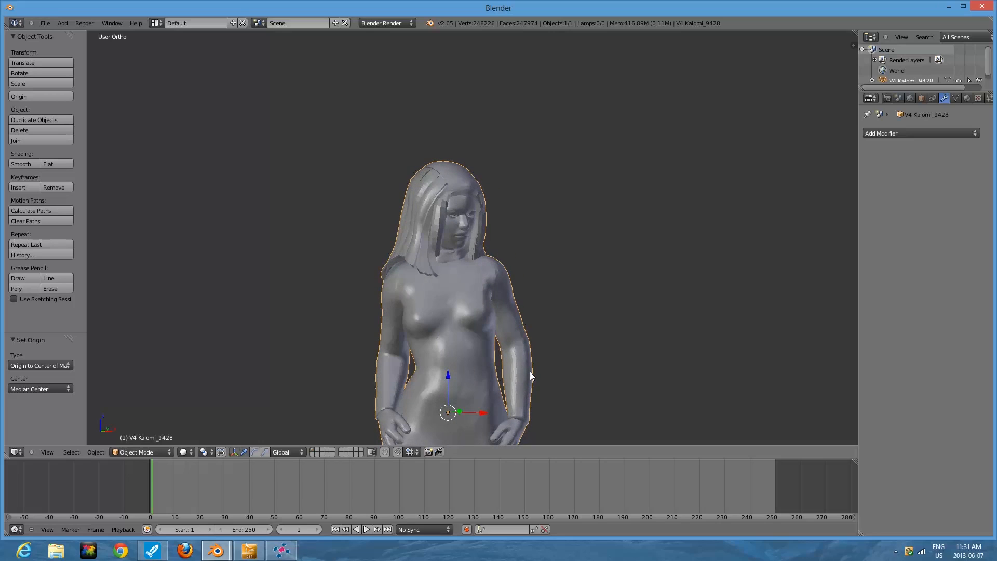
# Step: Add a Solidify modifier with thickness -0.4679 to the joined figure and apply it after checking the surface
pyautogui.click(923, 133)
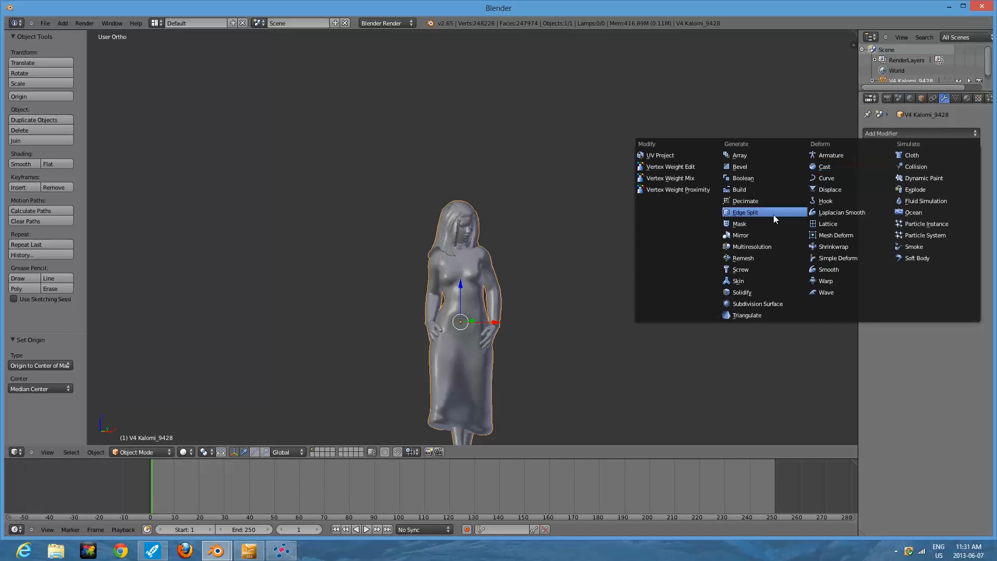
pyautogui.click(746, 292)
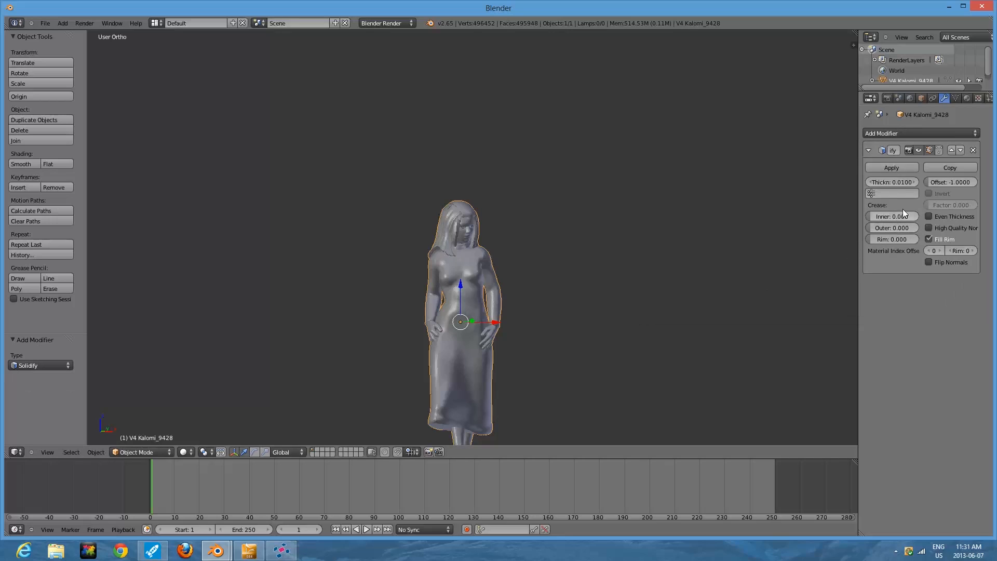
pyautogui.moveTo(867, 185); pyautogui.dragTo(836, 192)
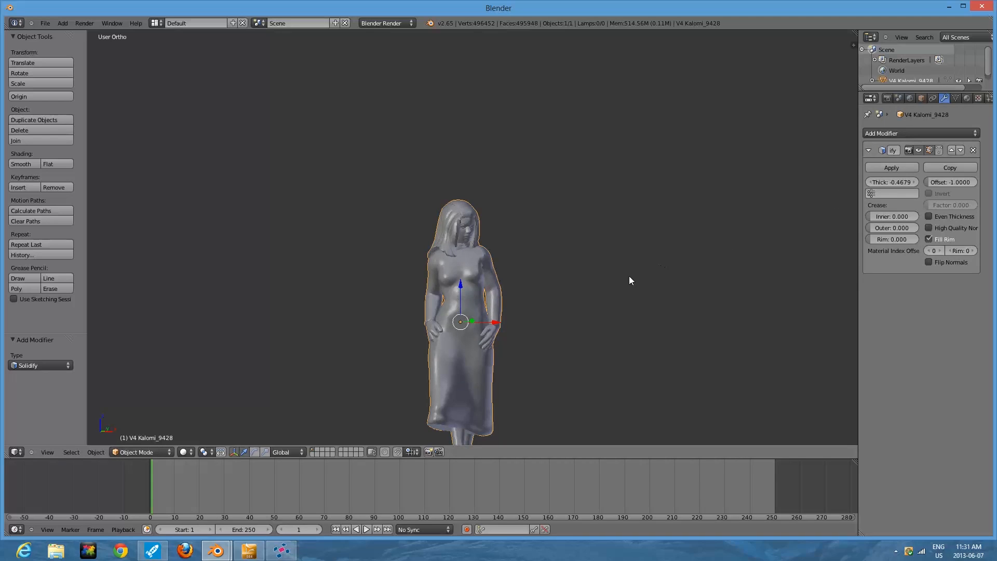
pyautogui.scroll(5, 542, 285)
pyautogui.moveTo(523, 284); pyautogui.dragTo(563, 271, button='middle')
pyautogui.scroll(-3, 562, 267)
pyautogui.scroll(2, 562, 268)
pyautogui.click(896, 166)
# Step: Add a cylinder mesh with 128 vertices from the front view
pyautogui.scroll(-3, 566, 259)
pyautogui.scroll(1, 555, 281)
pyautogui.scroll(-2, 545, 297)
pyautogui.moveTo(548, 304); pyautogui.dragTo(575, 312, button='middle')
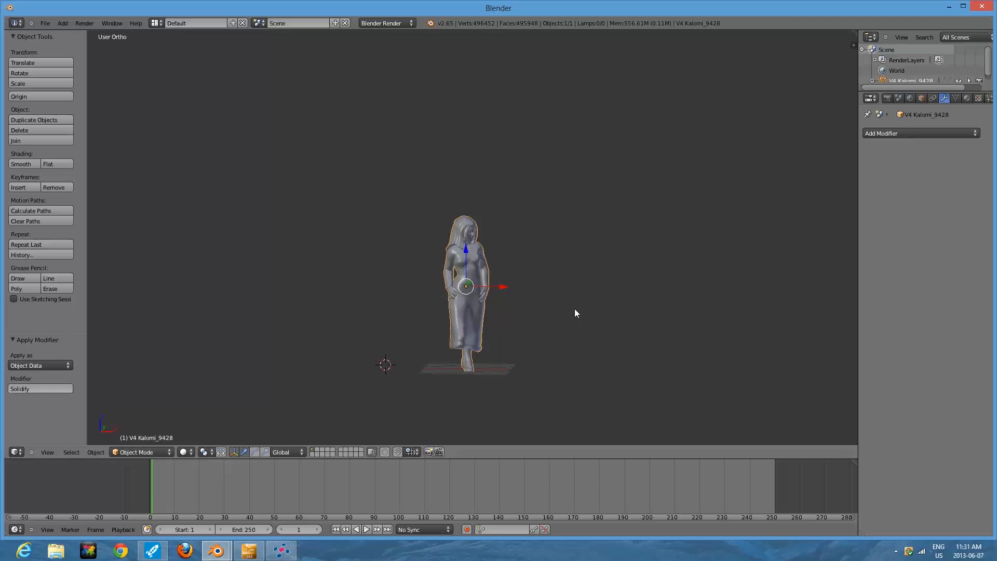
pyautogui.click(66, 23)
pyautogui.press('KP_1')
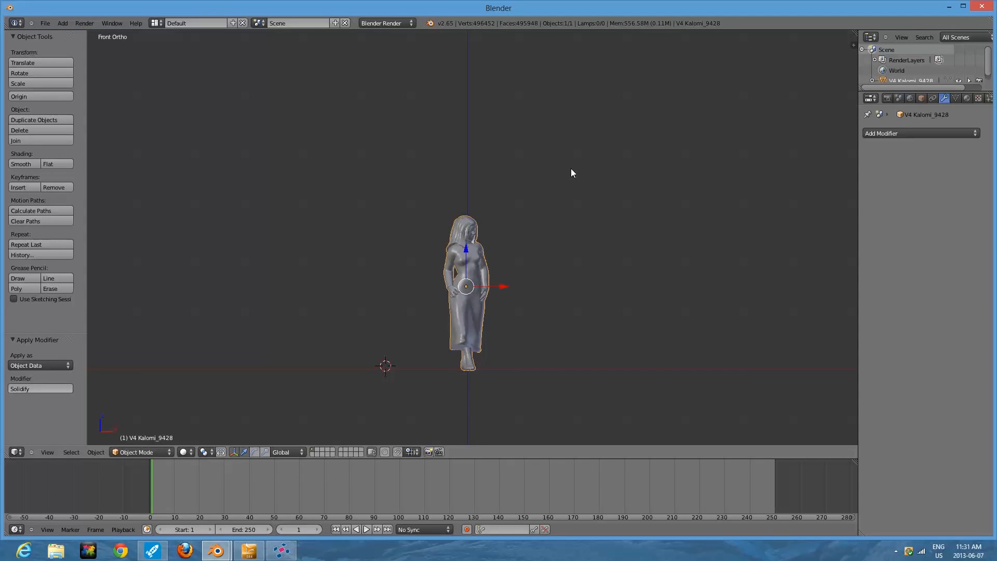
pyautogui.click(59, 23)
pyautogui.moveTo(78, 33)
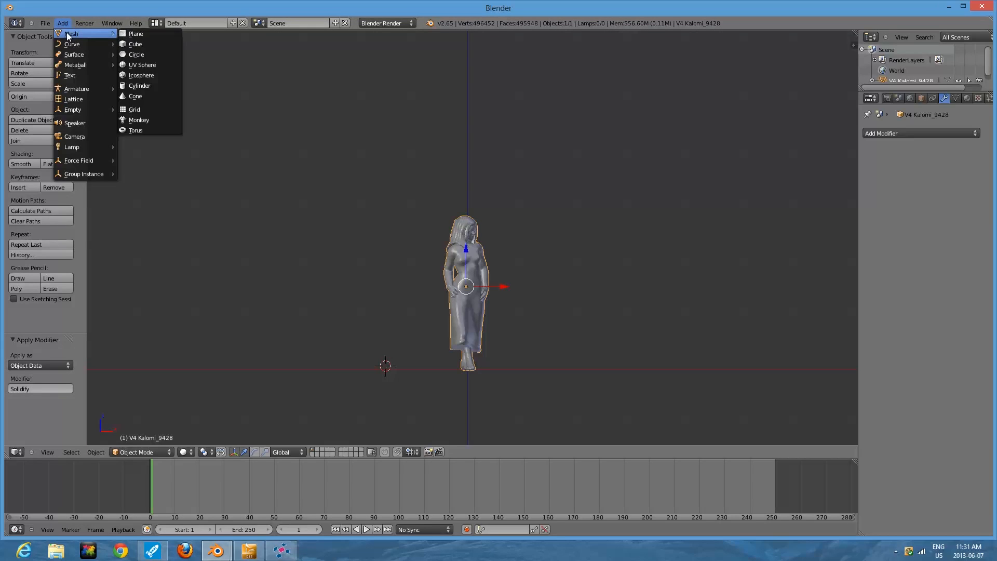
pyautogui.click(140, 86)
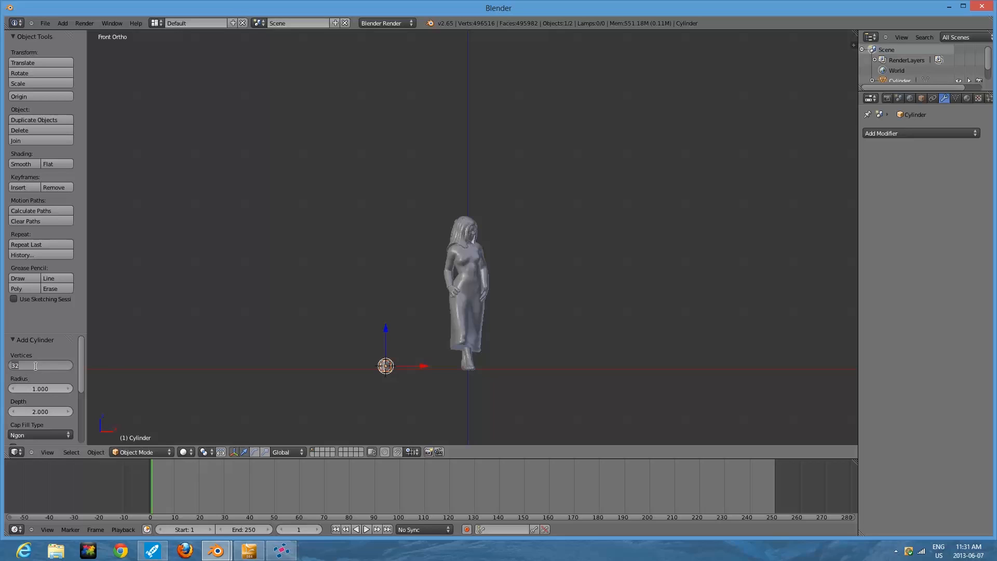
pyautogui.write('12')
pyautogui.press('Return')
# Step: Scale the cylinder up uniformly by about 8.223 and flatten it along Z by about 0.104 into a disc
pyautogui.press('s')
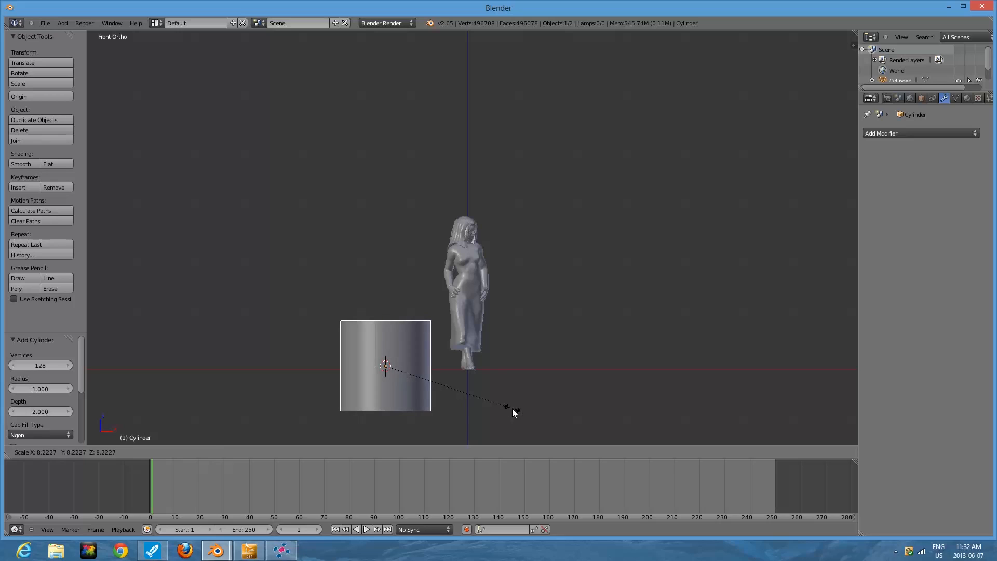
pyautogui.click(512, 408)
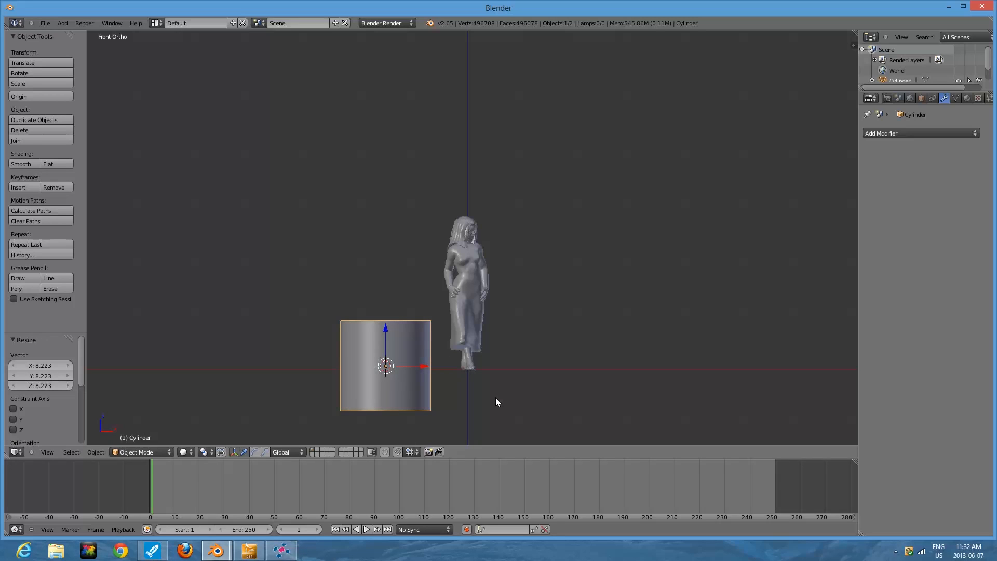
pyautogui.press('s')
pyautogui.press('z')
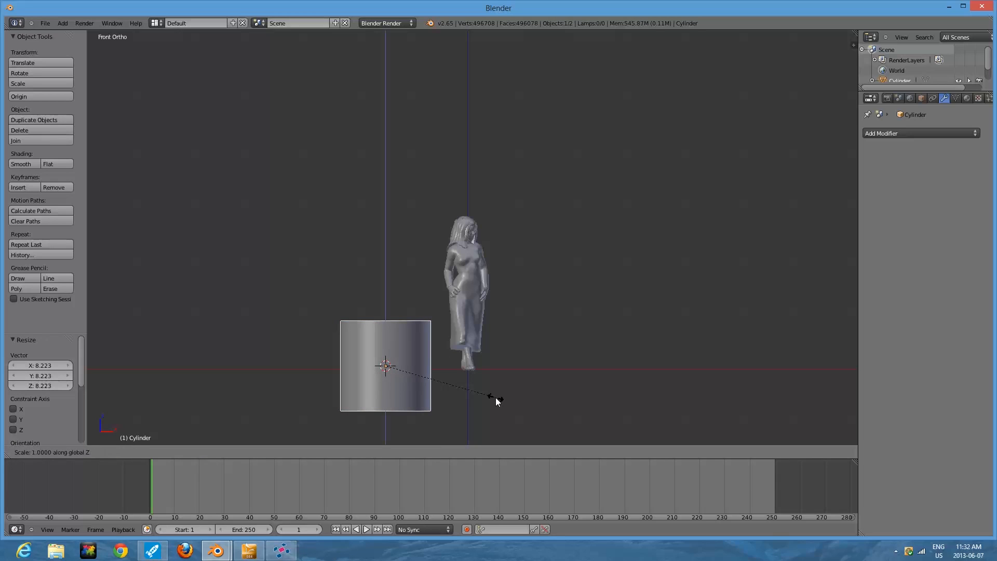
pyautogui.click(399, 369)
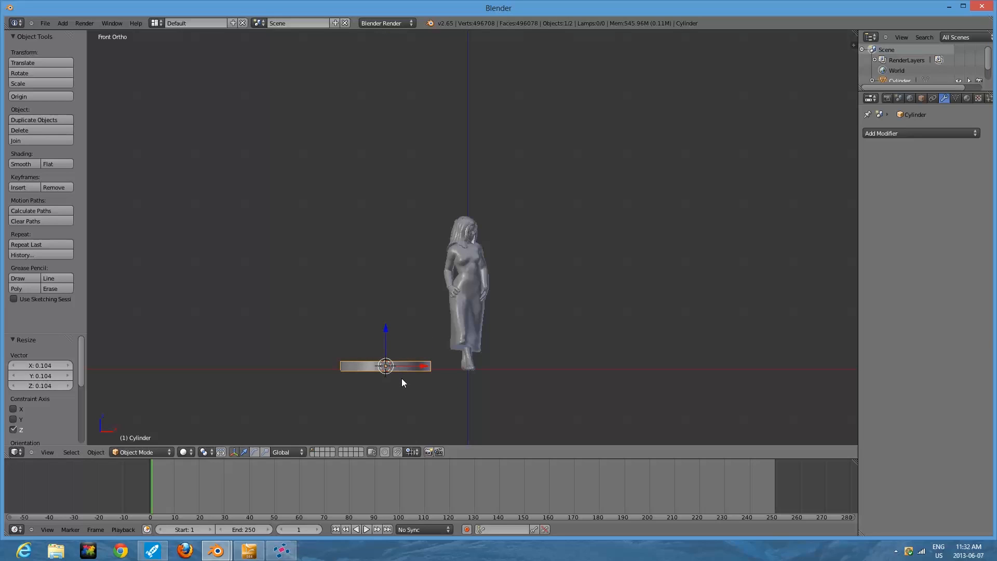
# Step: Move the disc under the figure's feet, about 15.601 along X and -1.522 along Z, and check its centering from above
pyautogui.press('g')
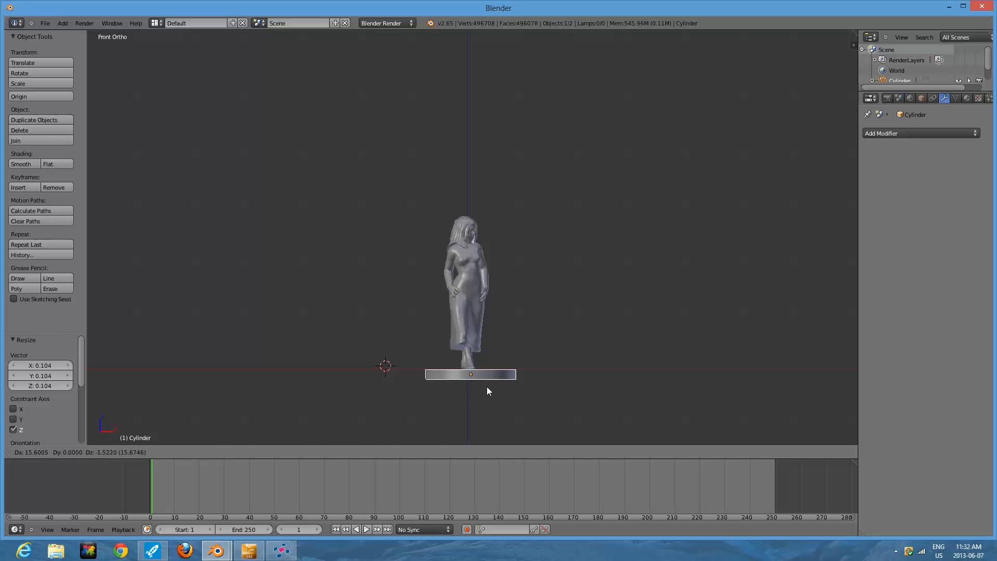
pyautogui.click(487, 387)
pyautogui.press('KP_7')
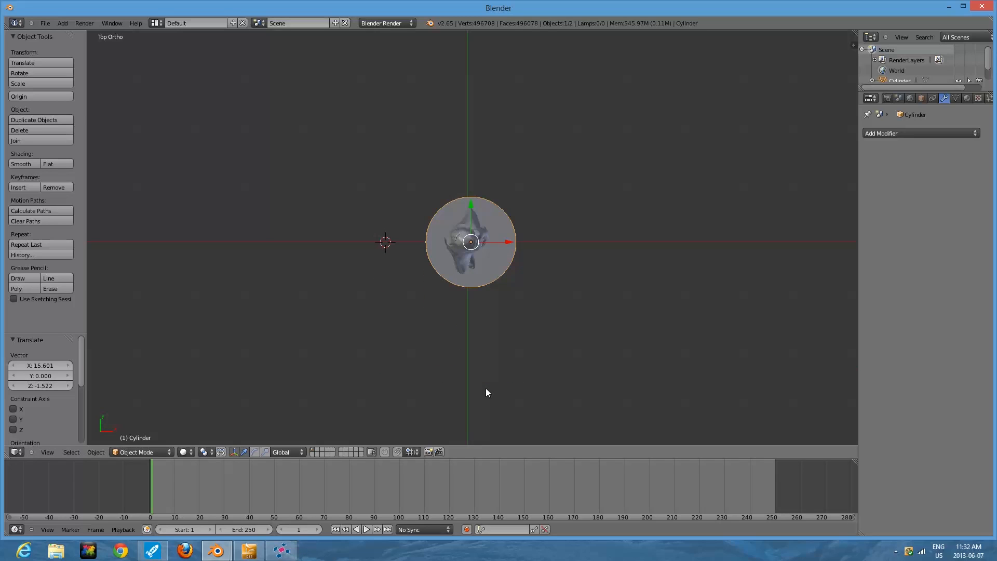
pyautogui.press('KP_1')
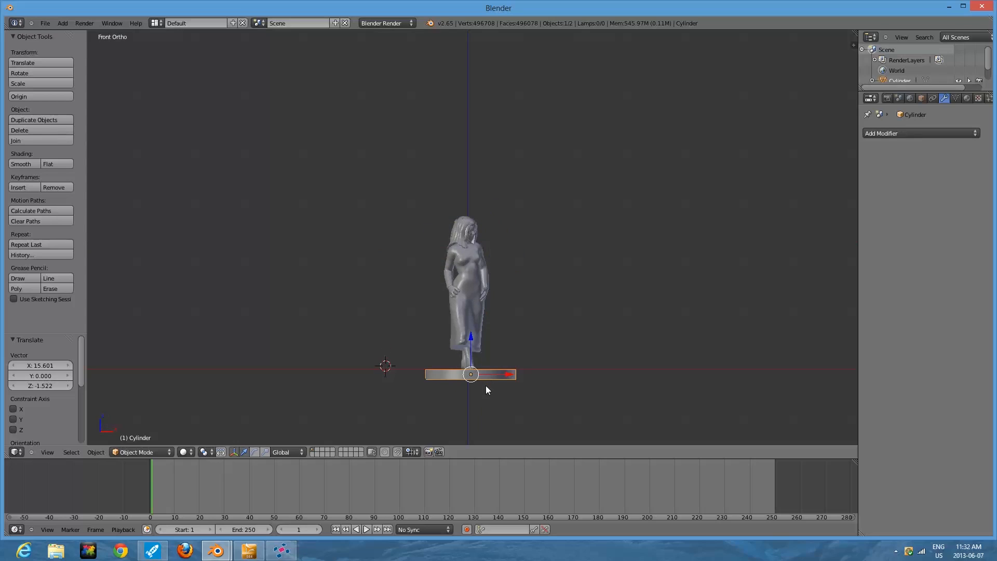
pyautogui.press('KP_7')
pyautogui.press('KP_1')
# Step: Raise the disc by about 0.165 along Z so it meets the figure's feet
pyautogui.scroll(2, 548, 362)
pyautogui.moveTo(525, 349); pyautogui.dragTo(410, 335, button='middle')
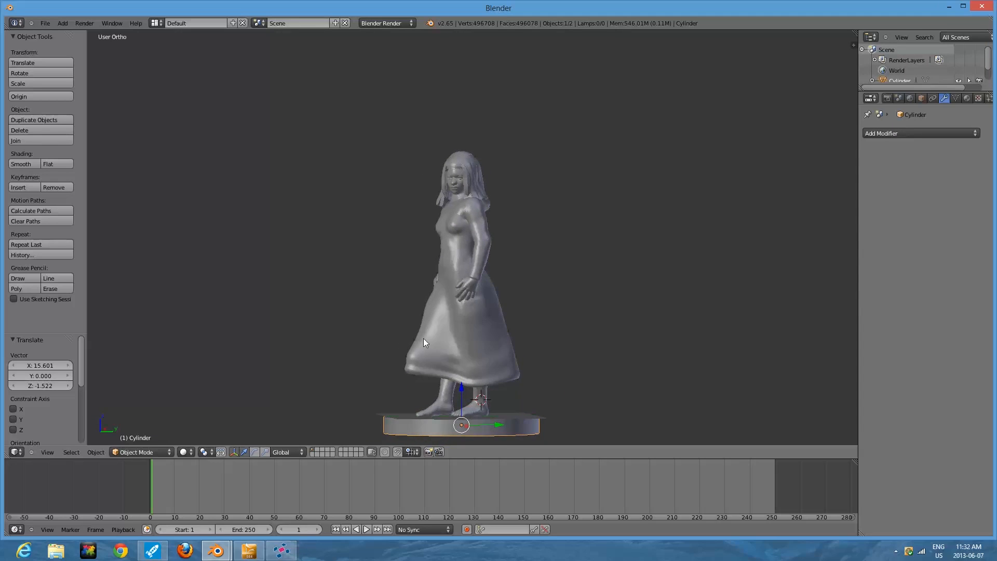
pyautogui.press('g')
pyautogui.press('z')
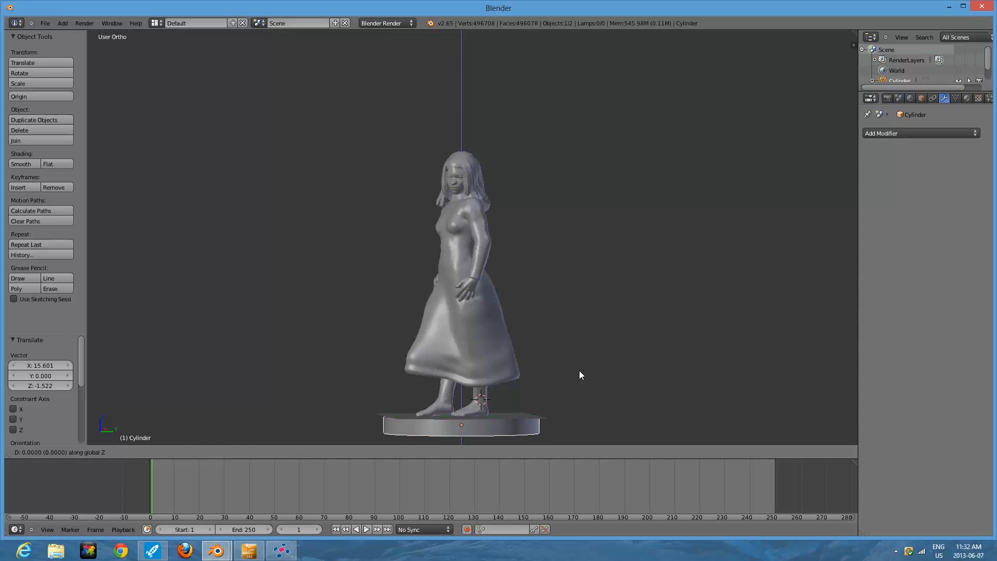
pyautogui.click(580, 373)
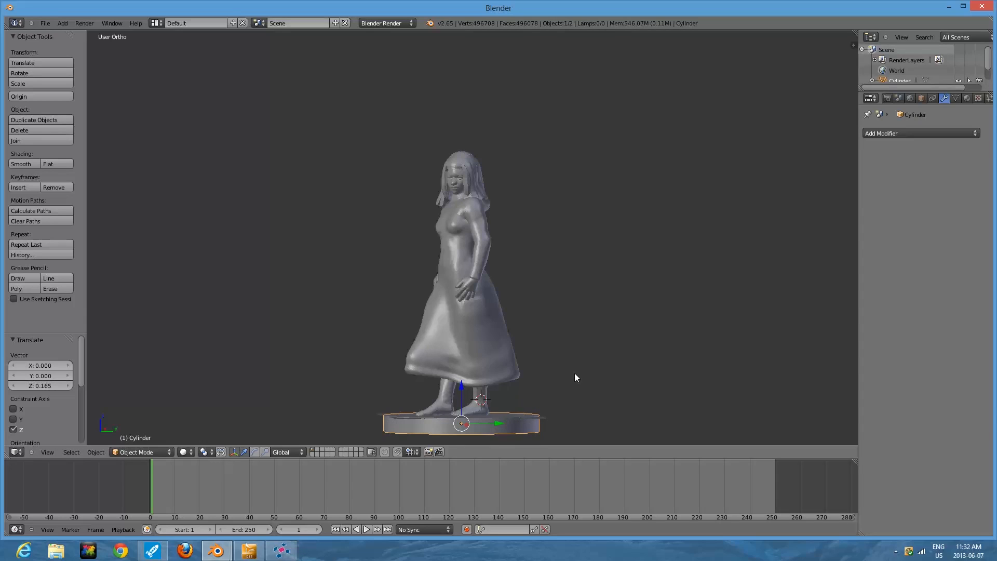
# Step: Join the round base with the figure into one mesh and set its origin to the center of mass
pyautogui.keyDown('shift'); pyautogui.rightClick(477, 345); pyautogui.keyUp('shift')
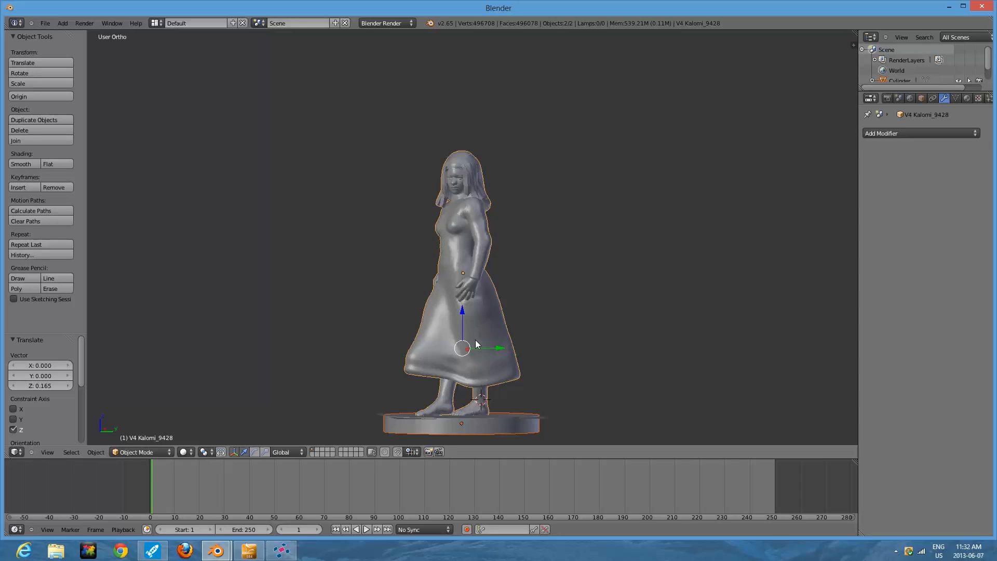
pyautogui.hotkey('ctrl', 'j')
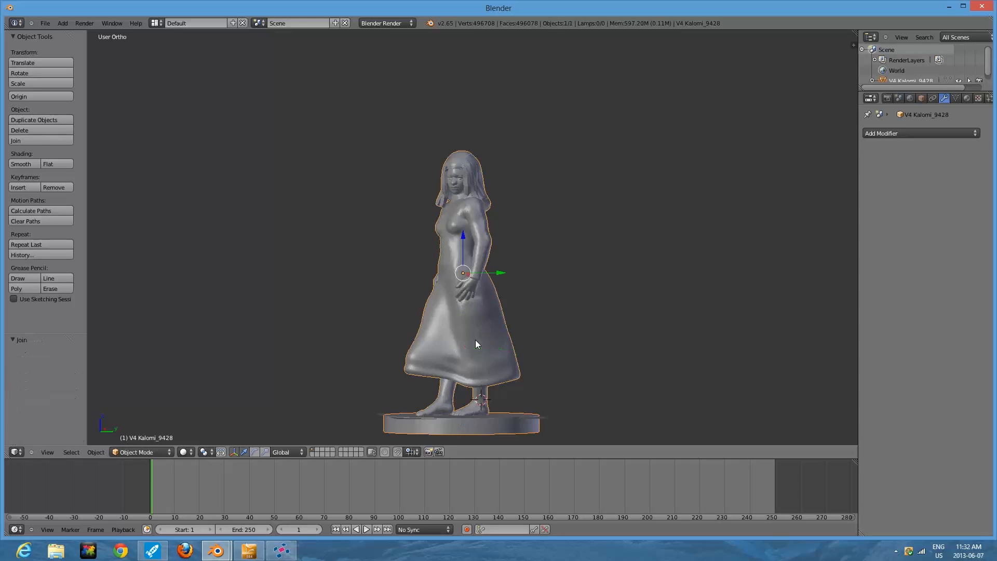
pyautogui.click(51, 97)
pyautogui.click(47, 99)
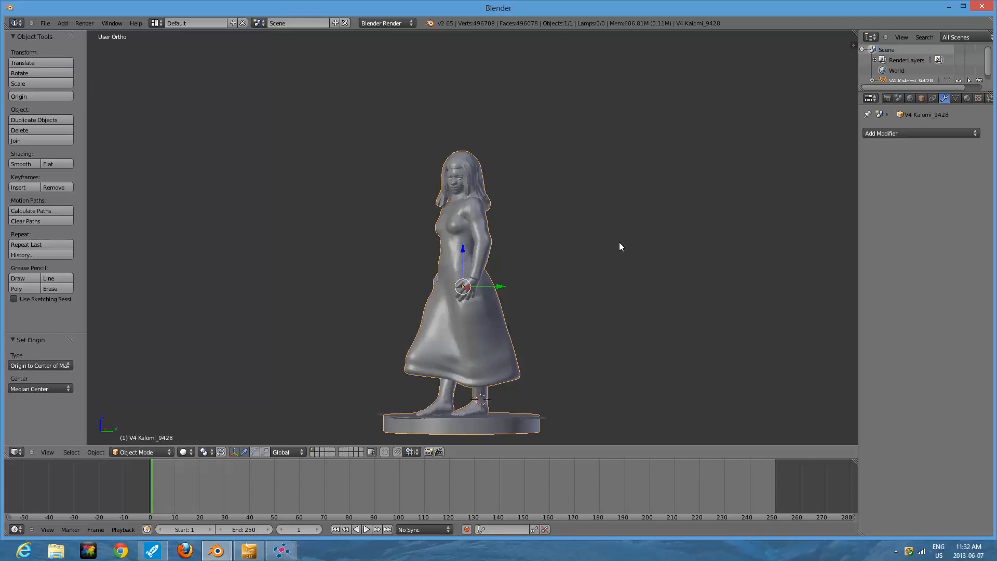
# Step: Check the joined mesh for non-manifold geometry in Edit Mode with everything deselected first, and return to Object Mode
pyautogui.click(69, 452)
pyautogui.click(141, 451)
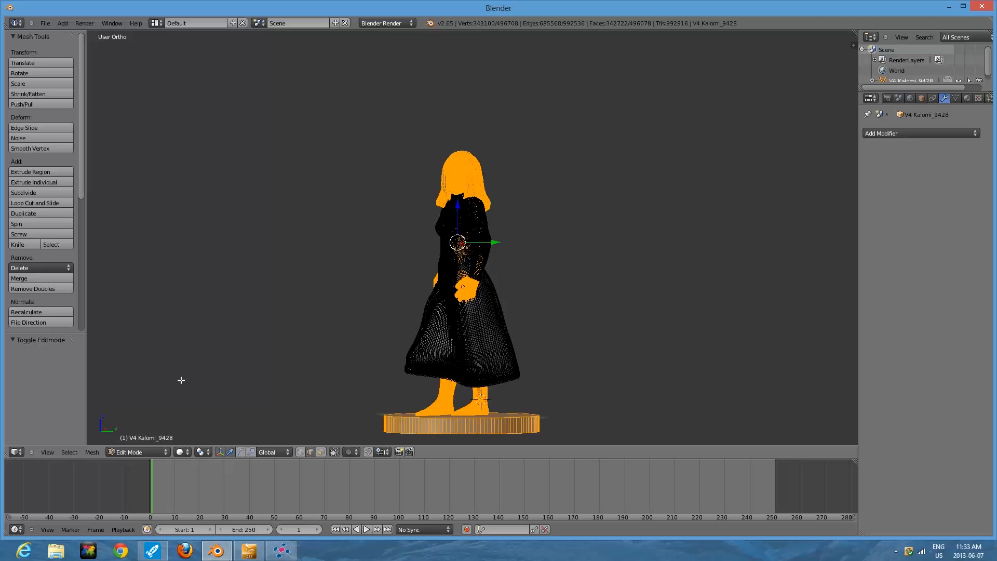
pyautogui.press('a')
pyautogui.click(68, 452)
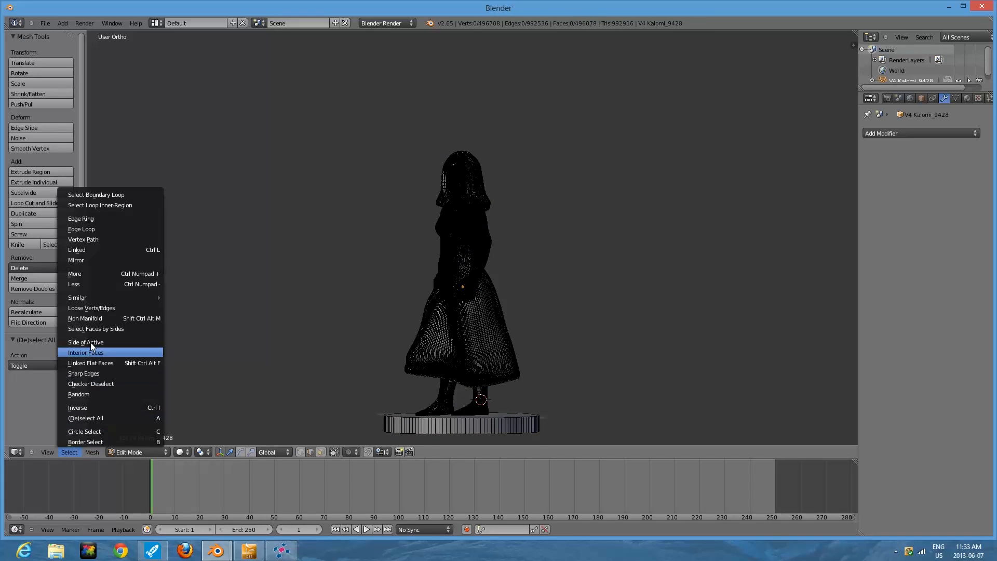
pyautogui.click(87, 318)
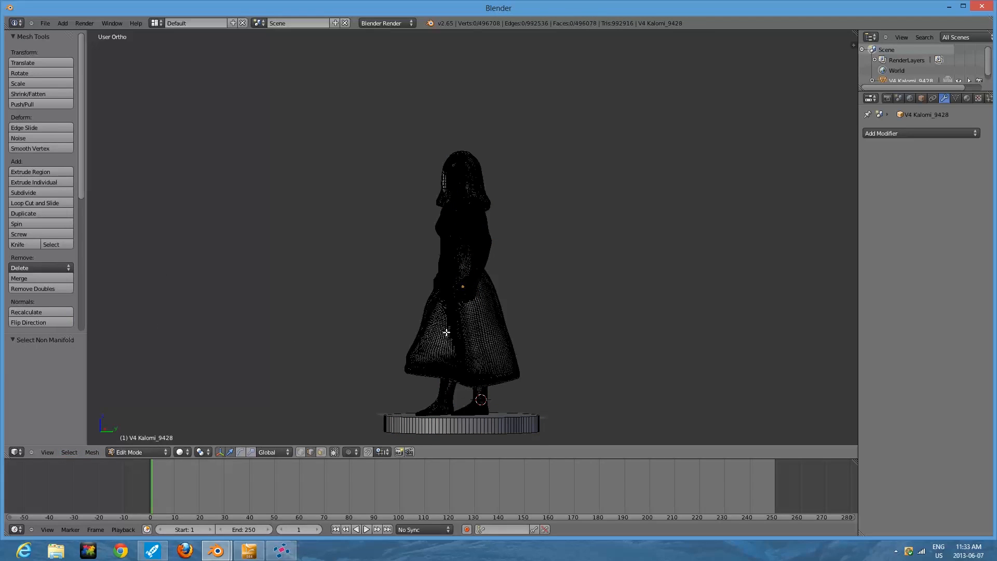
pyautogui.moveTo(534, 307); pyautogui.dragTo(637, 302, button='middle')
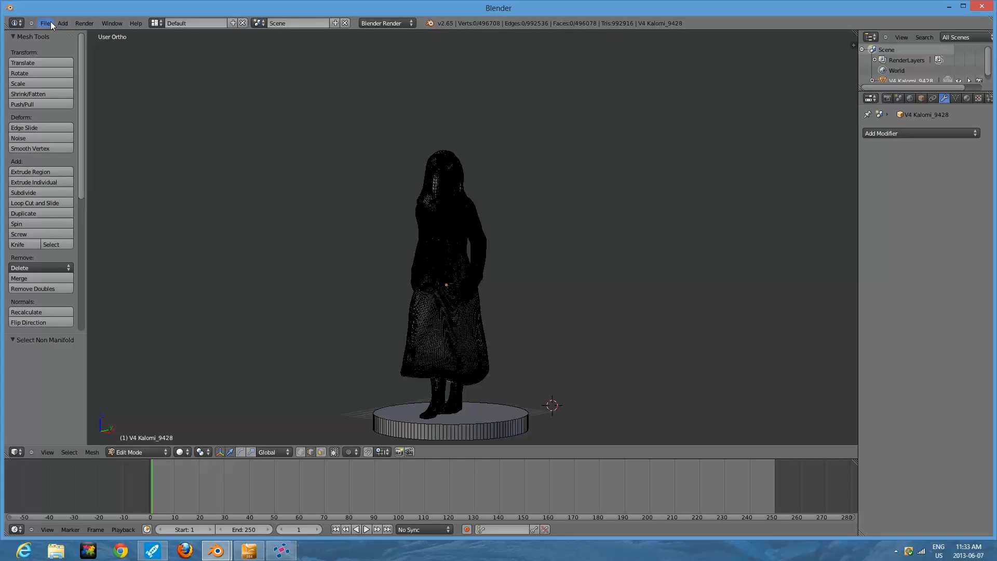
pyautogui.click(140, 453)
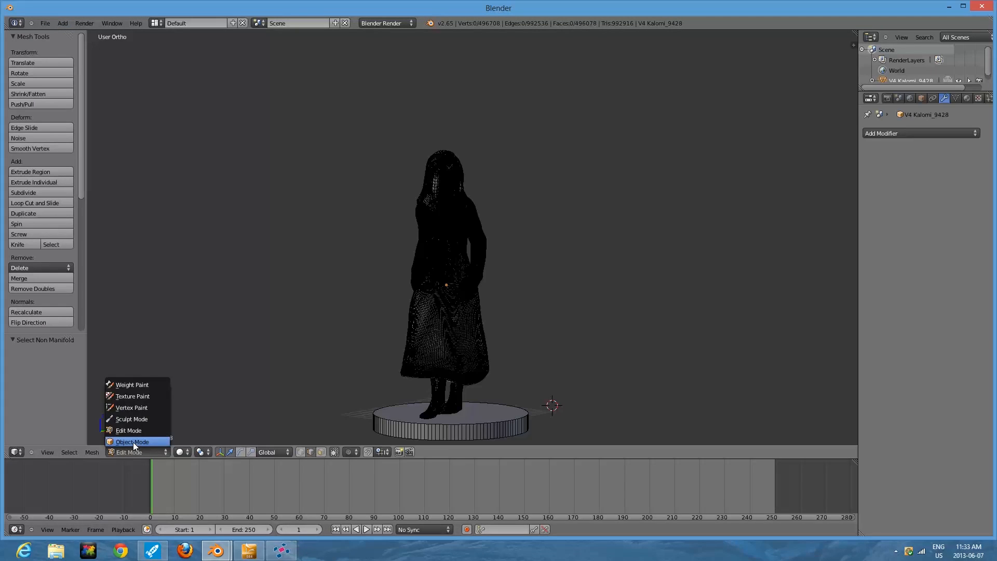
pyautogui.click(133, 442)
# Step: Export the joined figure as a Wavefront OBJ file named "Girl 2.obj" in the Desktop folder
pyautogui.click(47, 24)
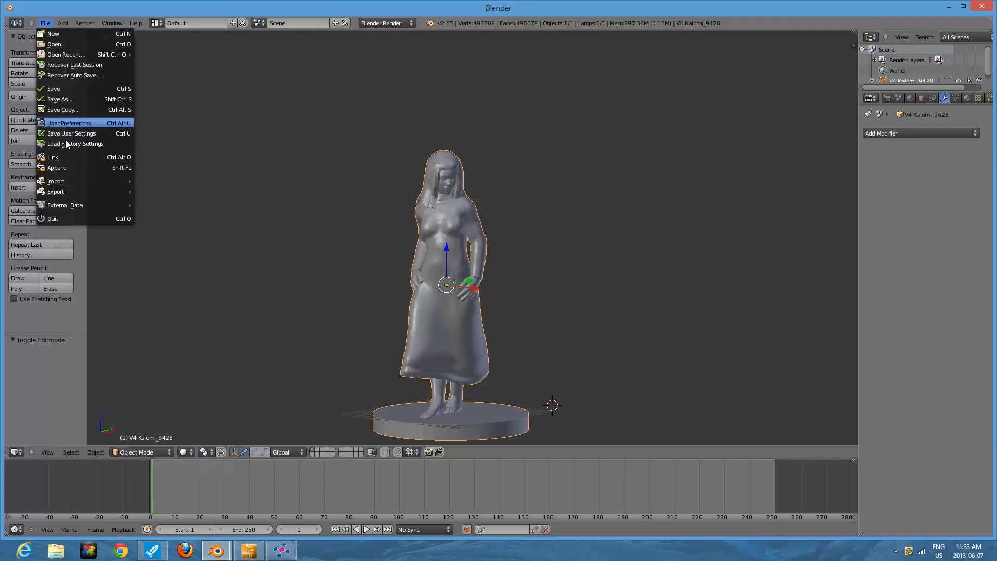
pyautogui.moveTo(61, 191)
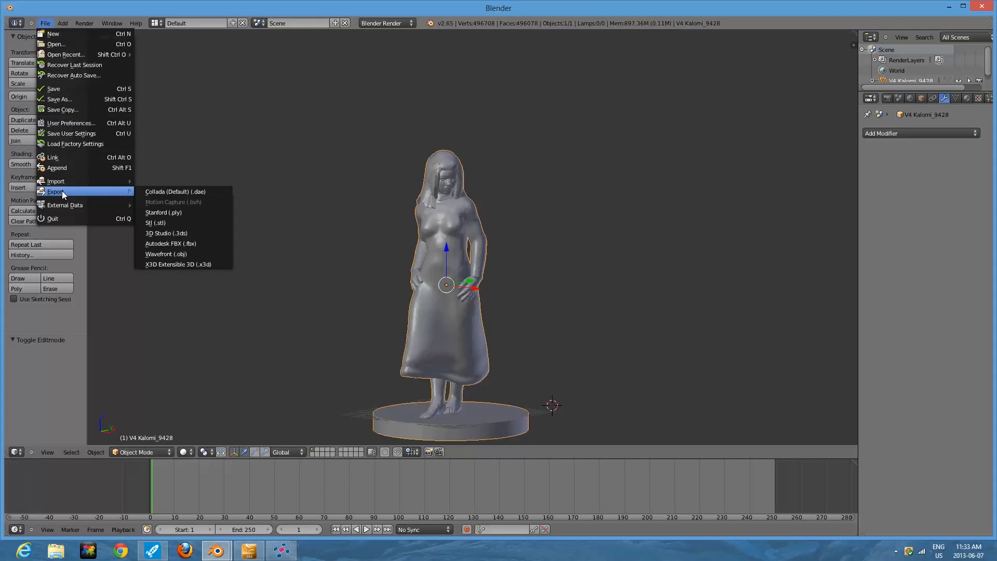
pyautogui.click(167, 254)
pyautogui.click(33, 191)
pyautogui.click(155, 63)
pyautogui.click(158, 63)
pyautogui.press('BackSpace')
pyautogui.press('BackSpace')
pyautogui.press('BackSpace')
pyautogui.press('BackSpace')
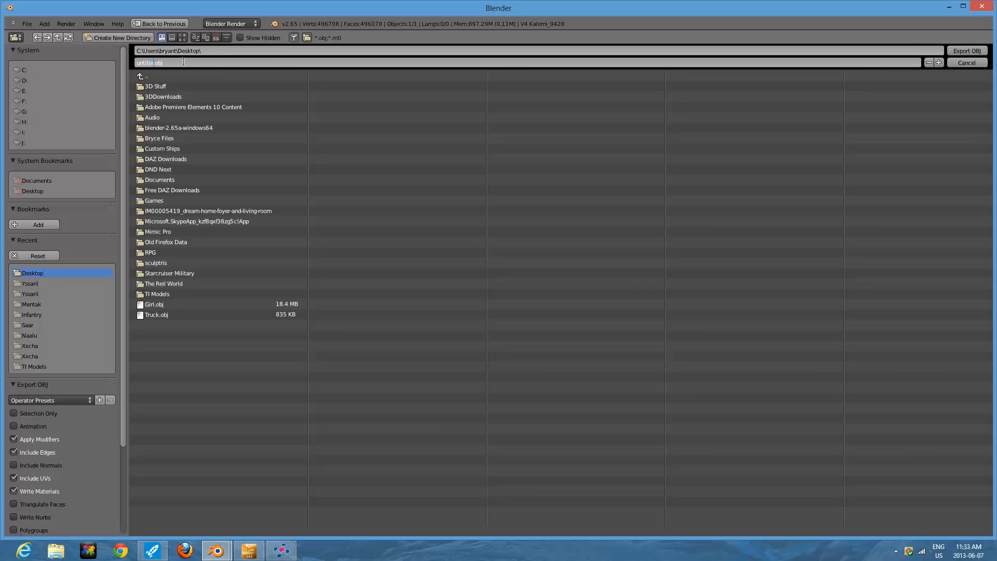
pyautogui.press('BackSpace')
pyautogui.write('Girl 2')
pyautogui.click(974, 51)
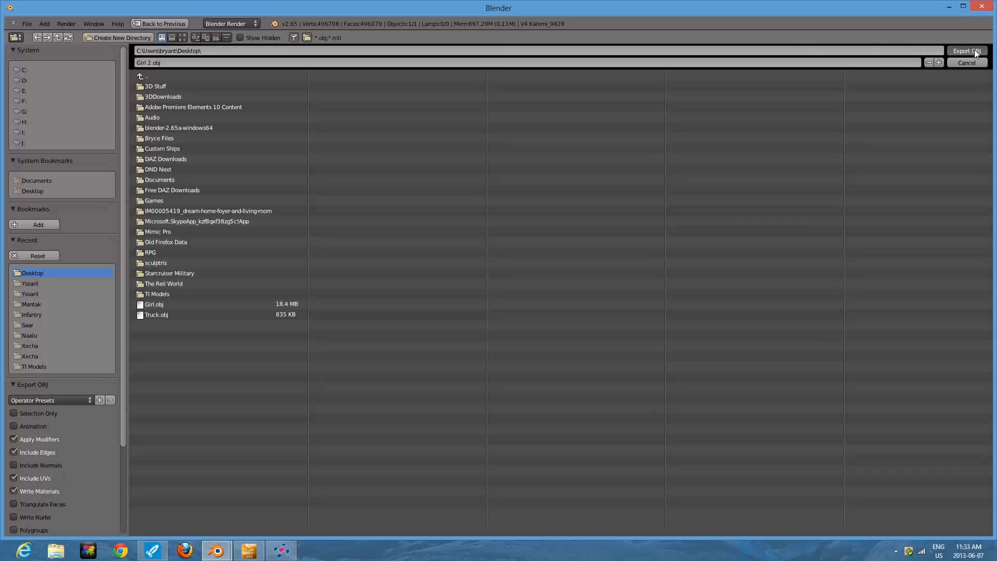